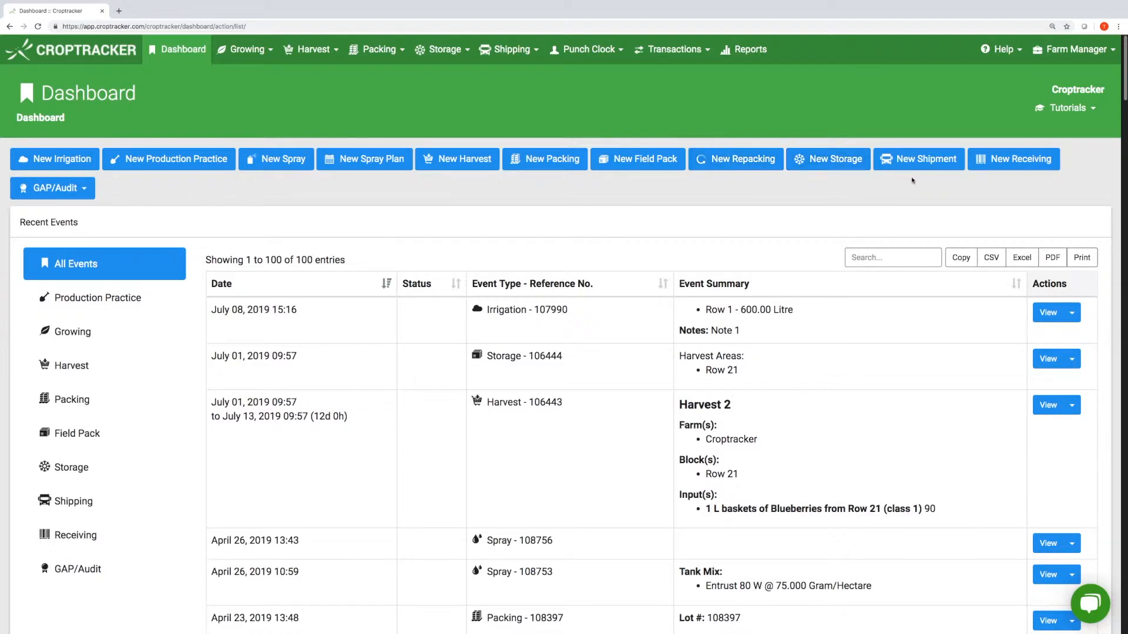
- Open the Farm Manager dropdown from the Dashboard's top navigation bar
click(1098, 61)
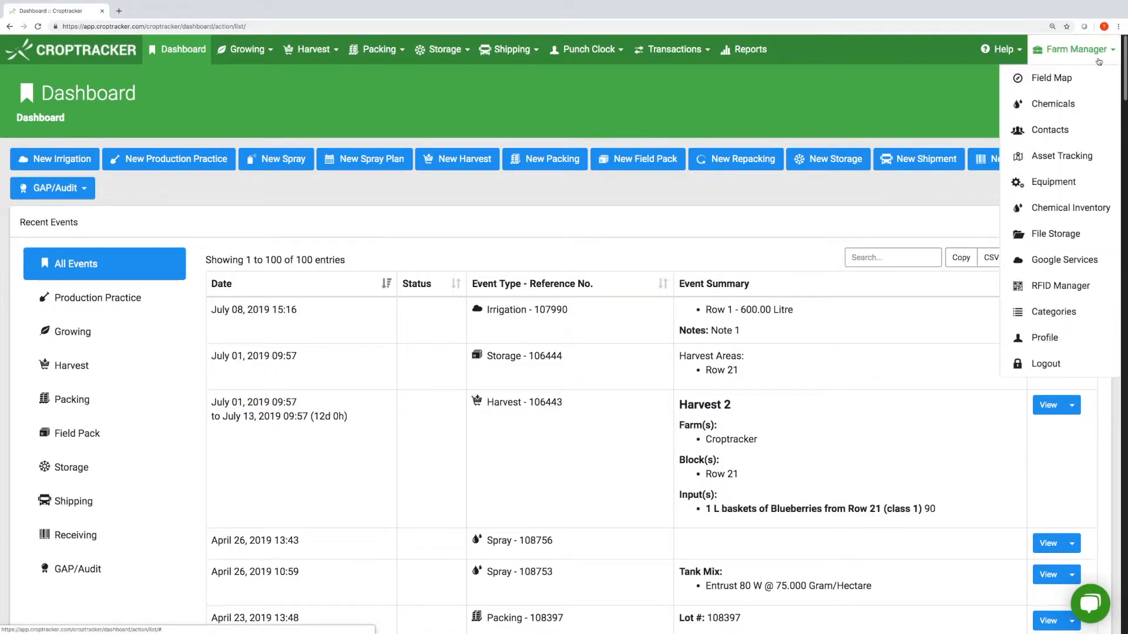
- Go to Farm Manager > Chemicals and scroll through the chemical list
click(1081, 99)
scroll(881, 470, down, 2)
scroll(899, 440, down, 5)
scroll(899, 440, up, 4)
scroll(899, 429, up, 2)
scroll(899, 429, up, 2)
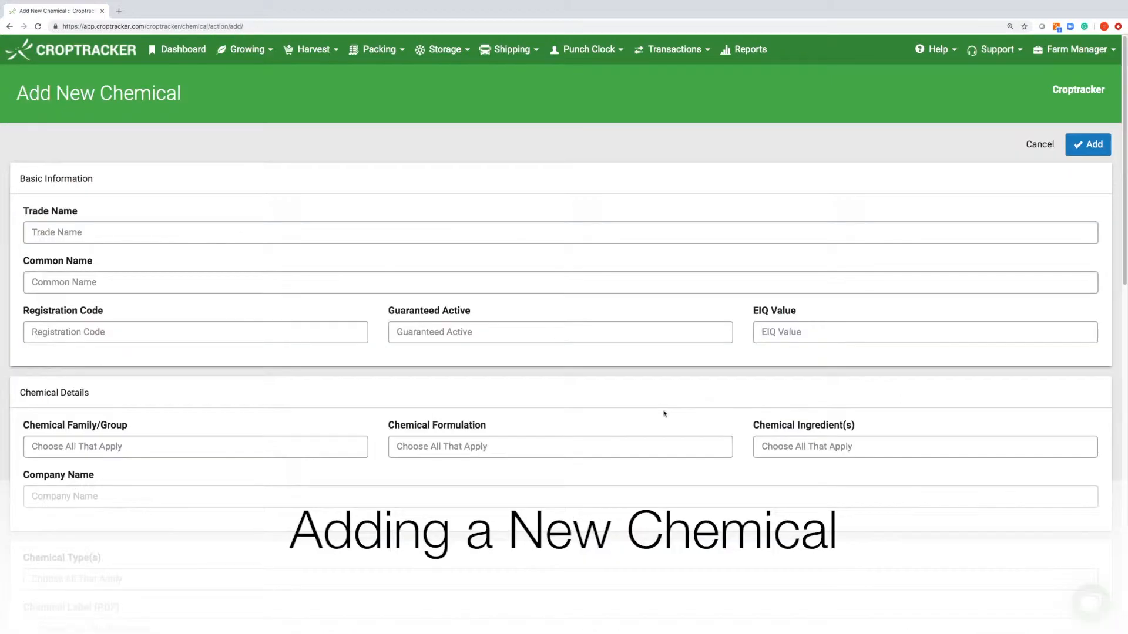
scroll(634, 416, down, 3)
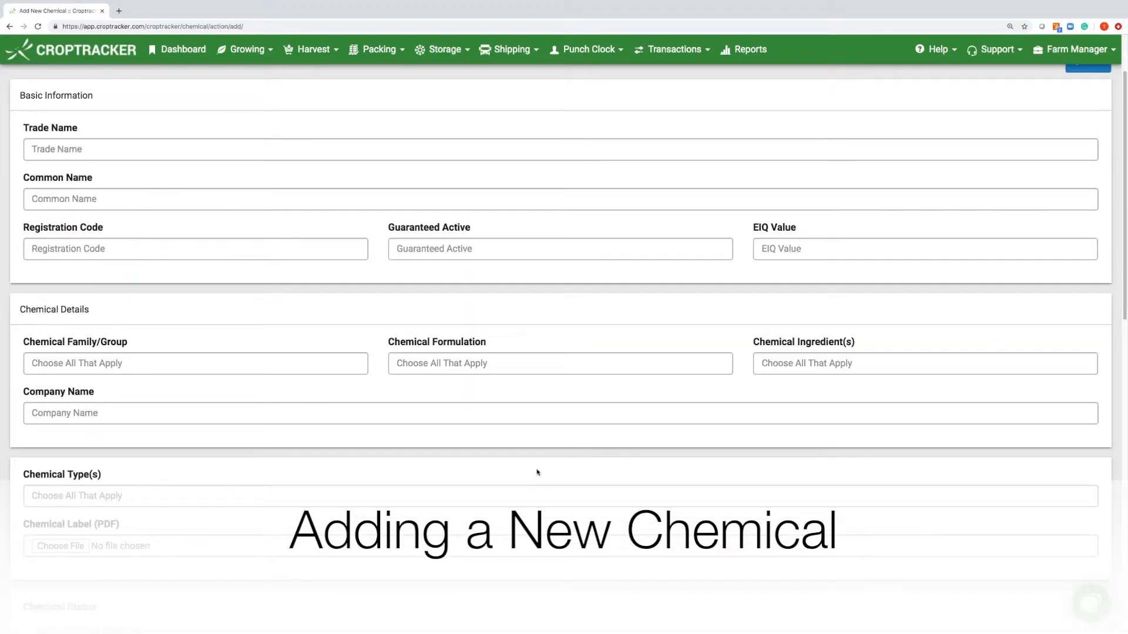
scroll(537, 473, down, 7)
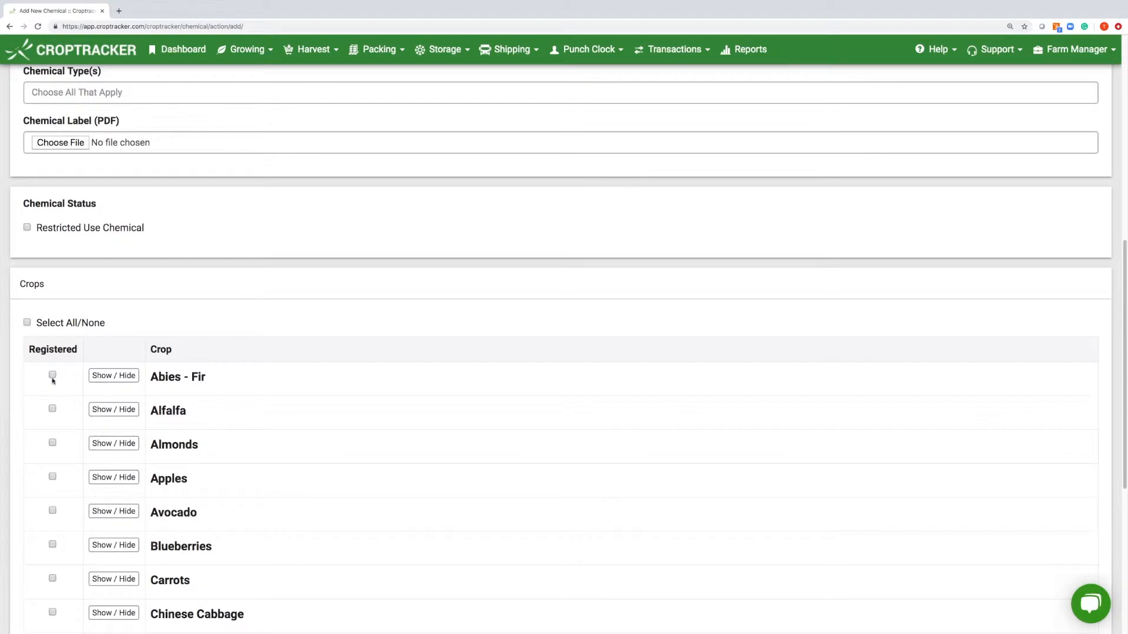
- Expand, then collapse, the Abies - Fir harvest and re-entry details
click(113, 375)
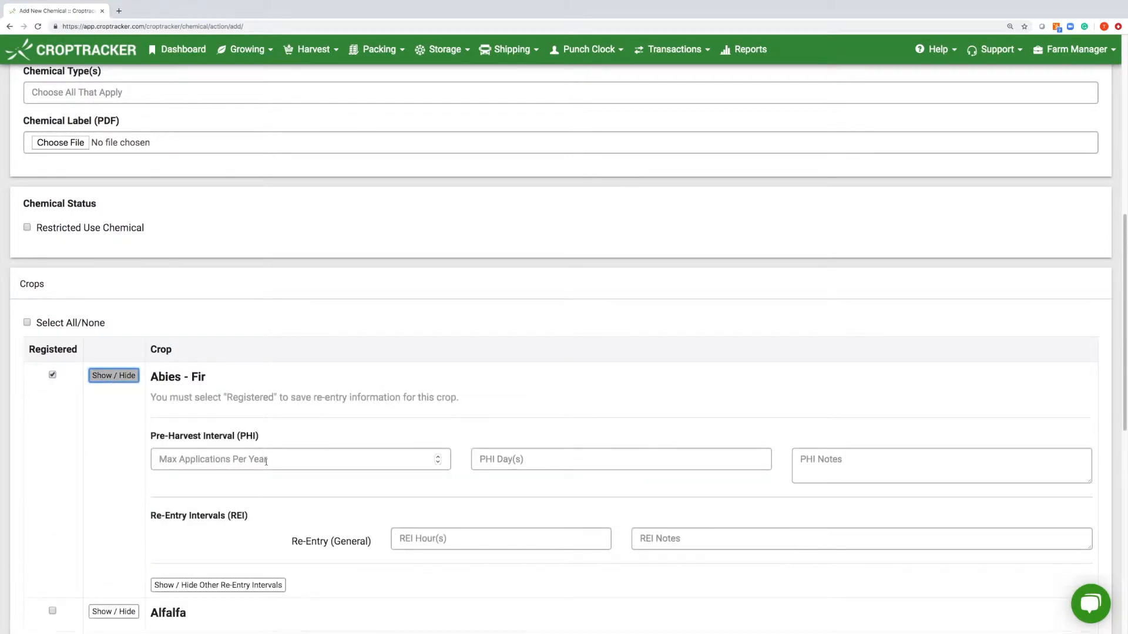
click(113, 376)
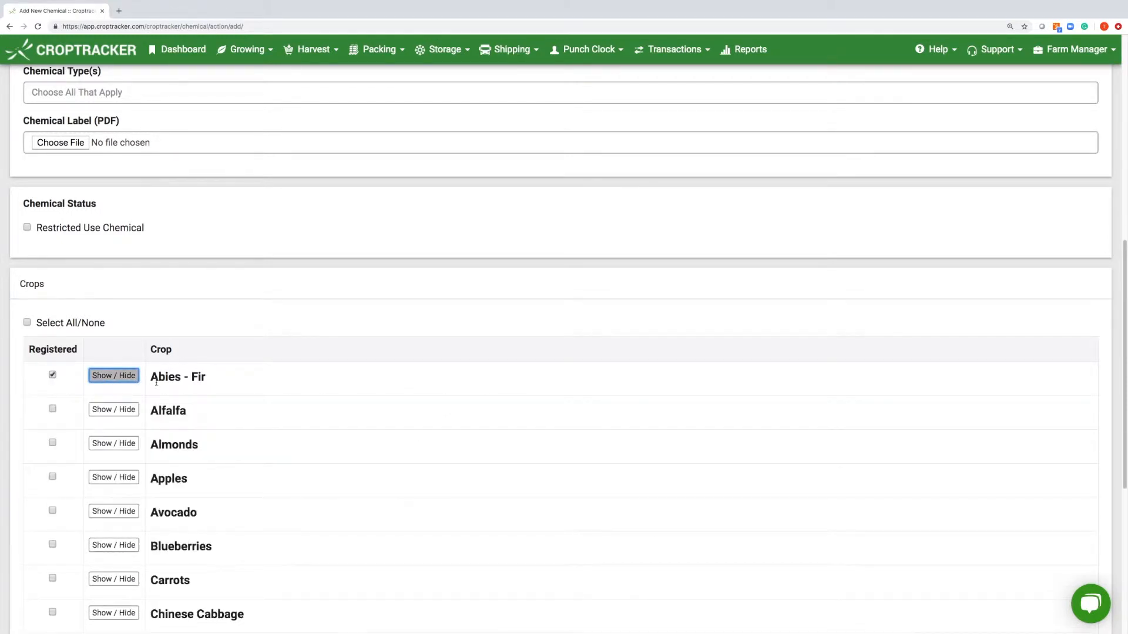
scroll(167, 383, down, 4)
scroll(521, 407, up, 2)
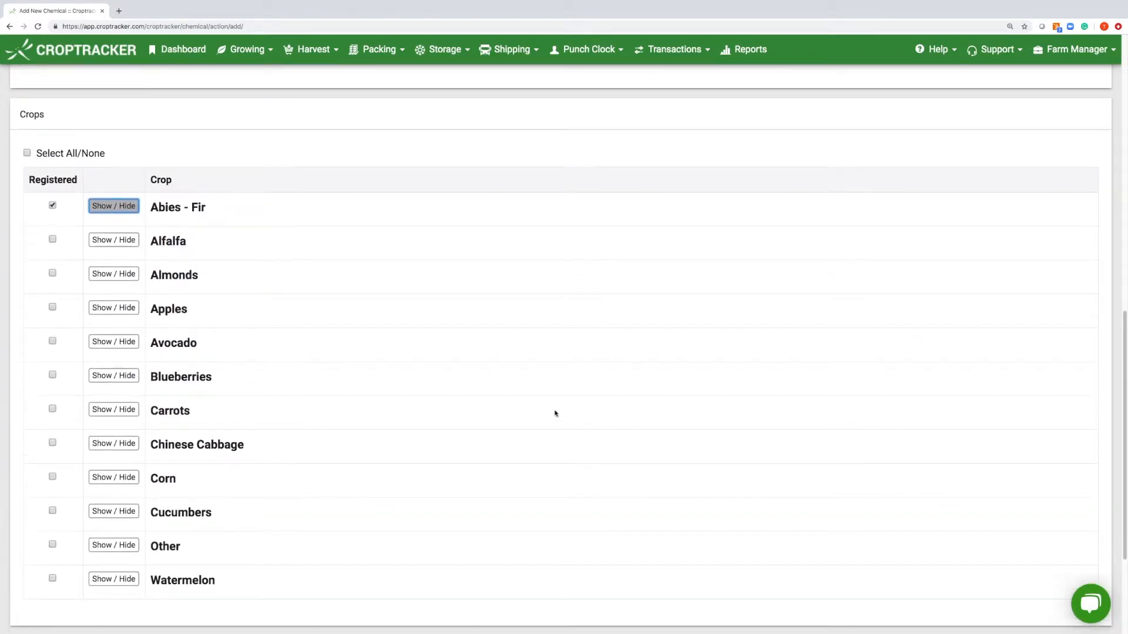
scroll(586, 414, up, 10)
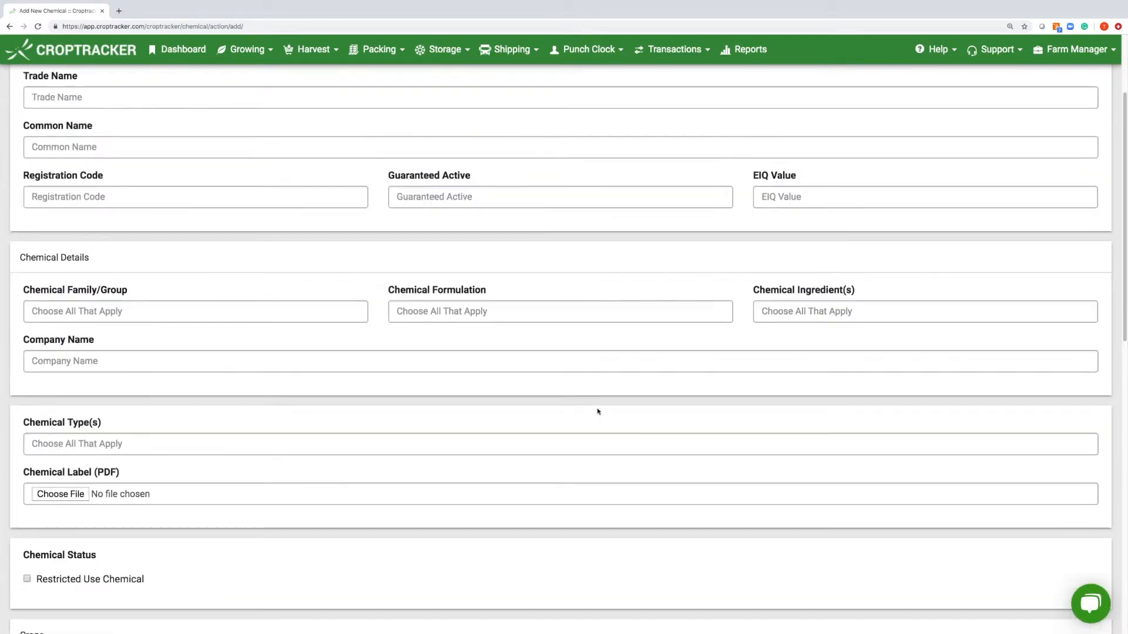
scroll(604, 413, up, 2)
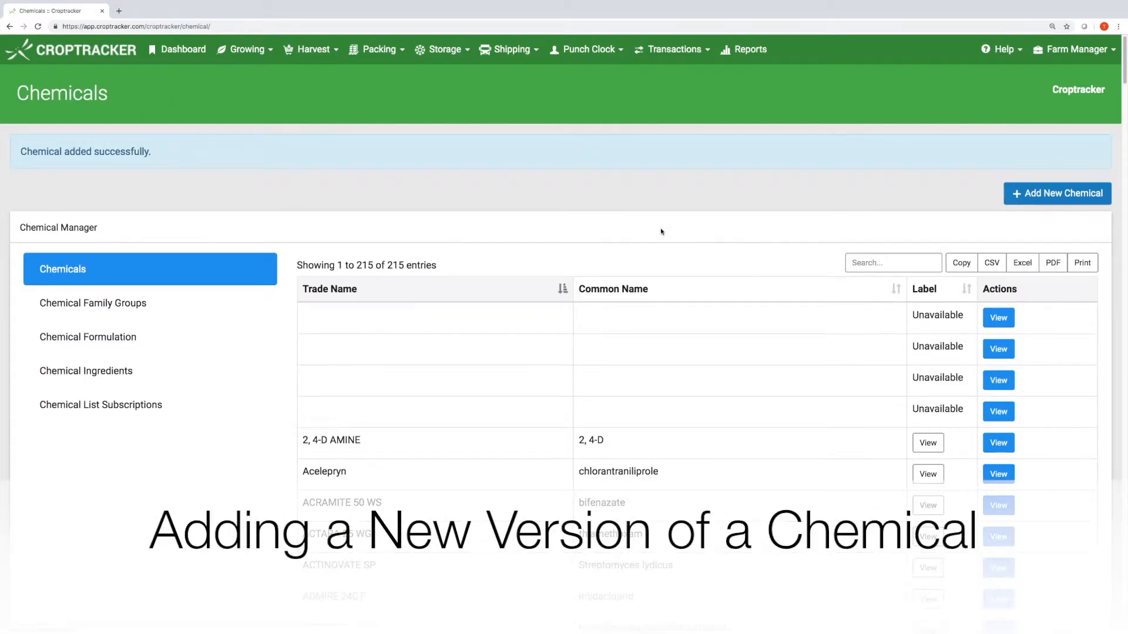
- Create and save your own version of the 2, 4-D AMINE chemical
scroll(1038, 318, down, 1)
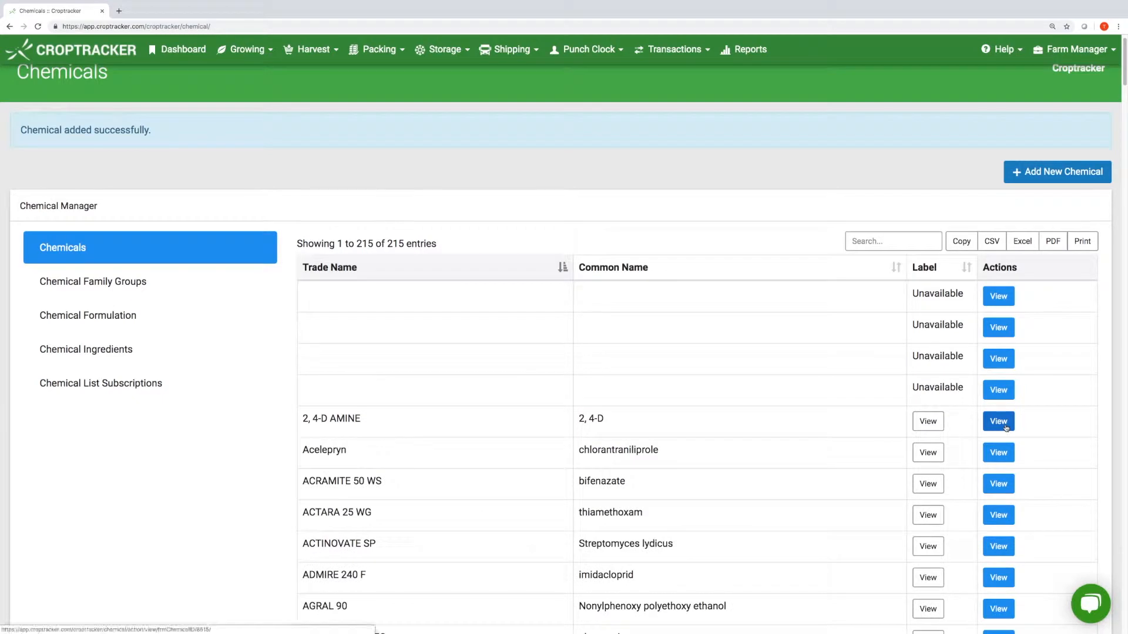
click(999, 421)
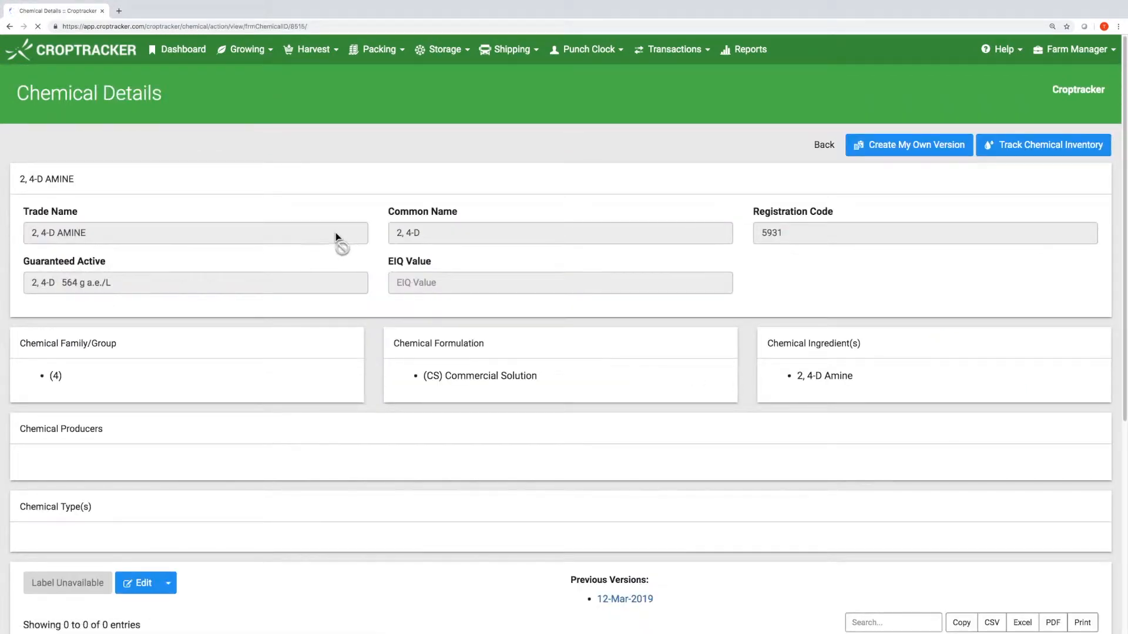
click(879, 147)
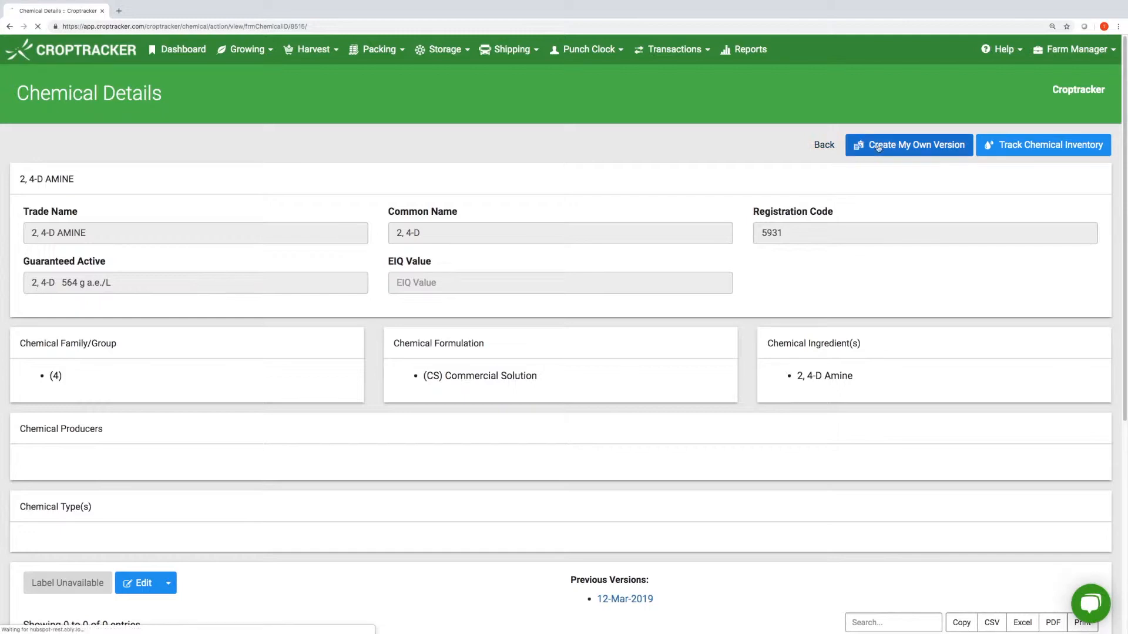
scroll(280, 315, down, 3)
scroll(280, 314, down, 5)
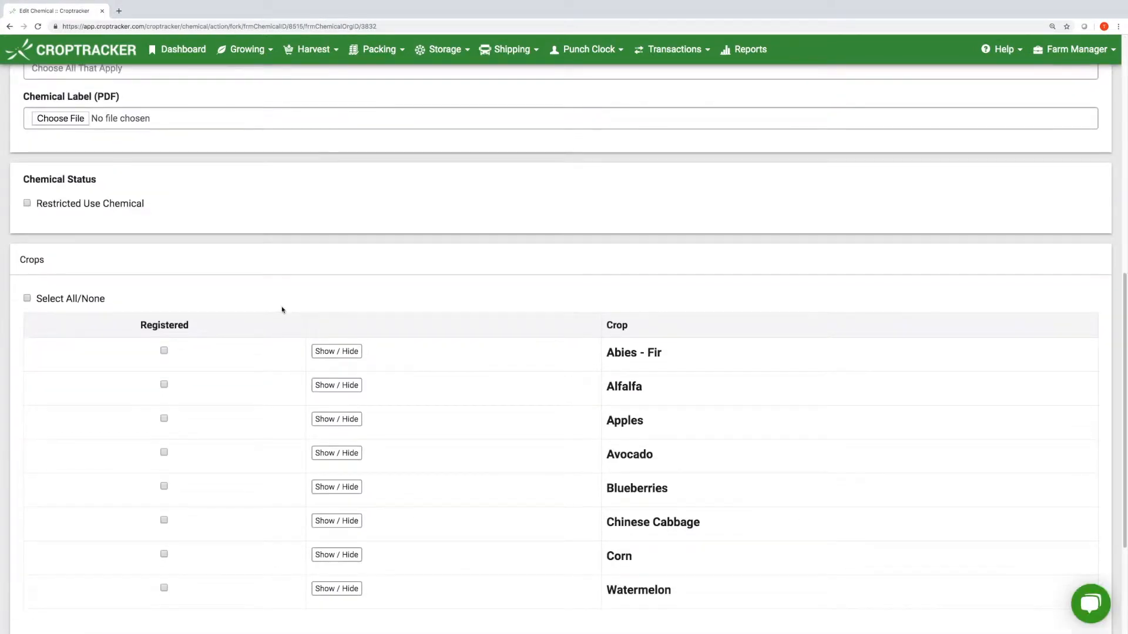
scroll(282, 311, up, 3)
scroll(283, 310, up, 6)
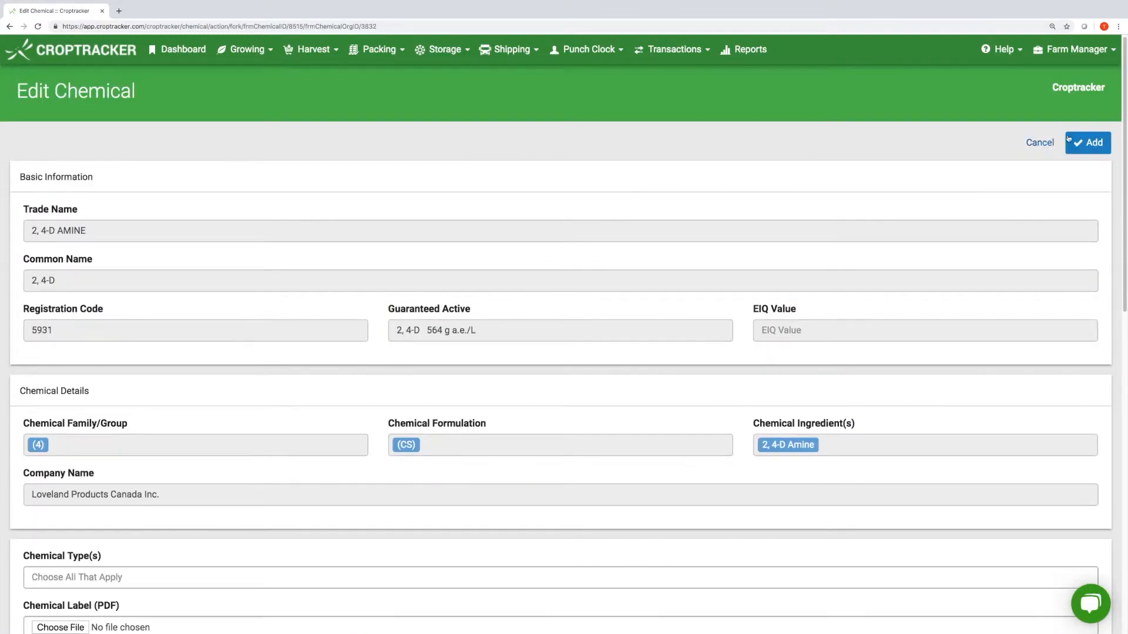
click(1069, 139)
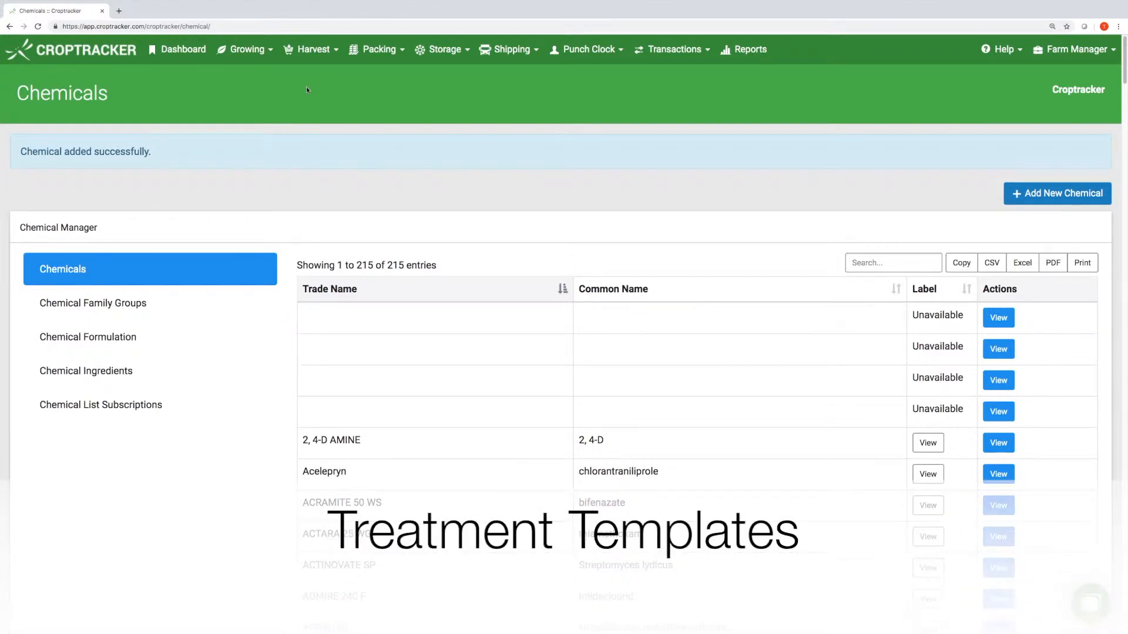
- Go to Growing > Treatment Templates and scroll through the 225 treatments
click(258, 55)
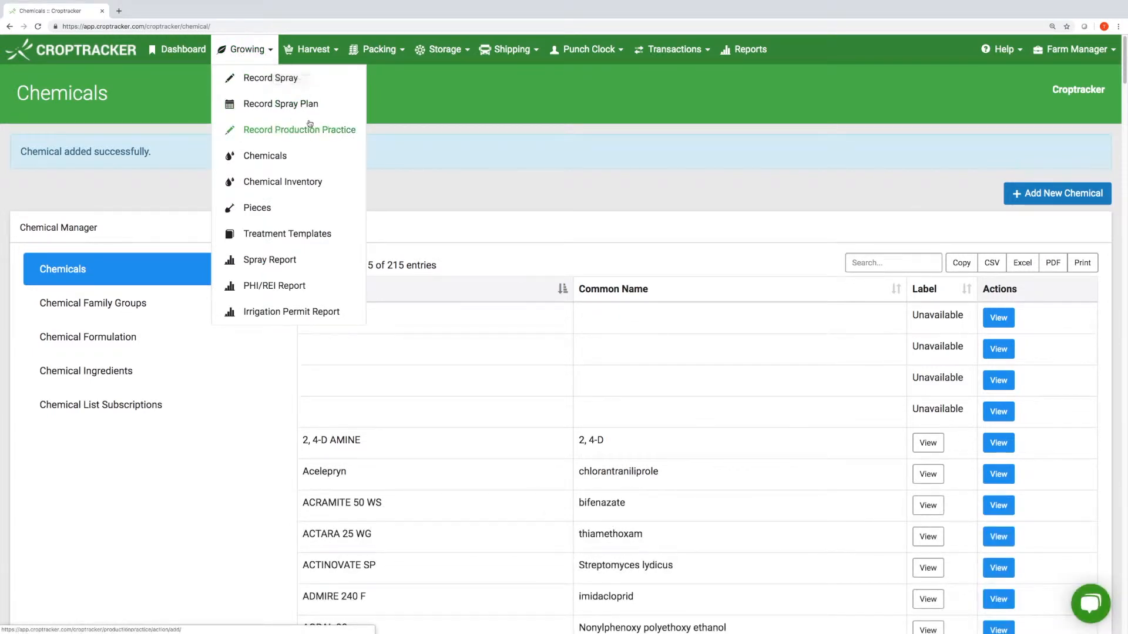
click(334, 235)
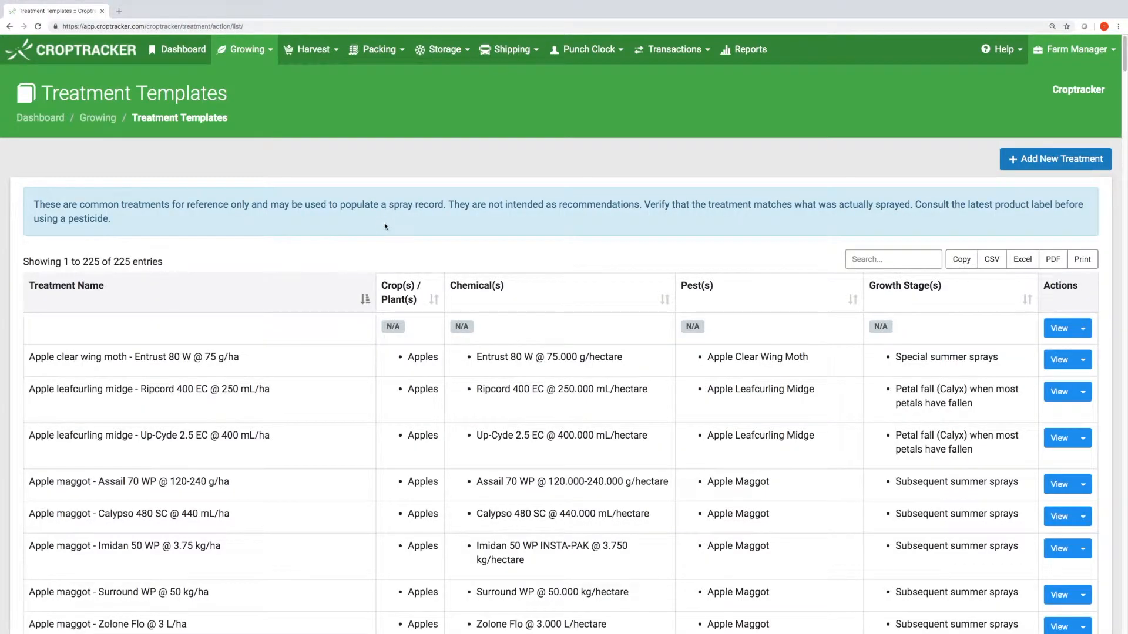
scroll(386, 223, down, 1)
scroll(799, 217, down, 3)
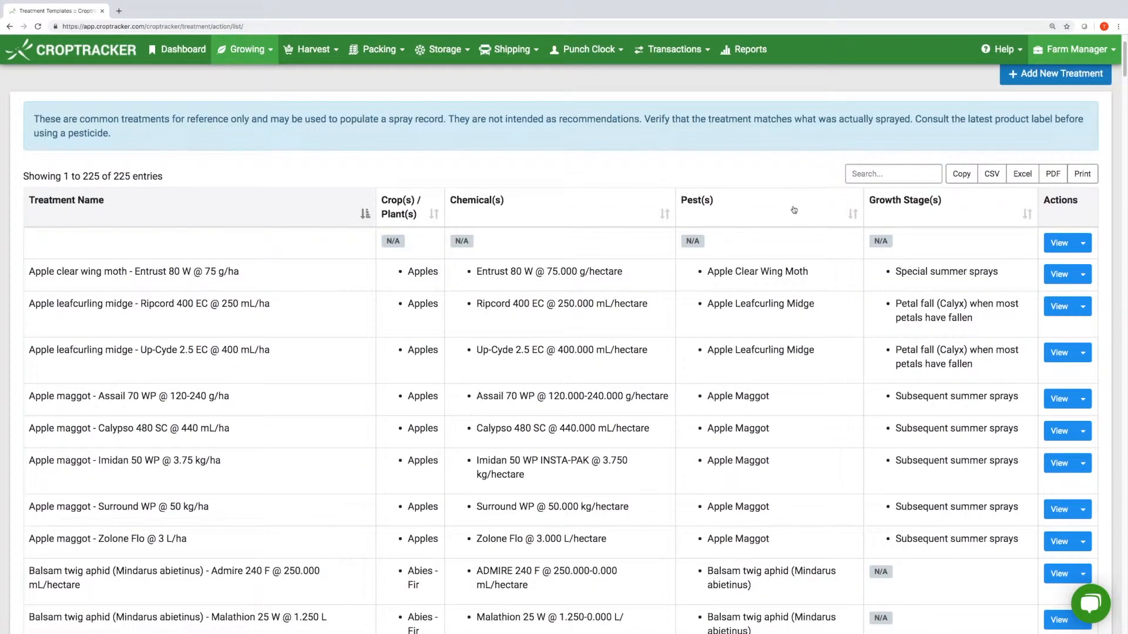
- Start a new treatment template, stepping through its name, source, notes and tank-mix fields
click(1020, 78)
click(252, 232)
click(262, 284)
click(298, 327)
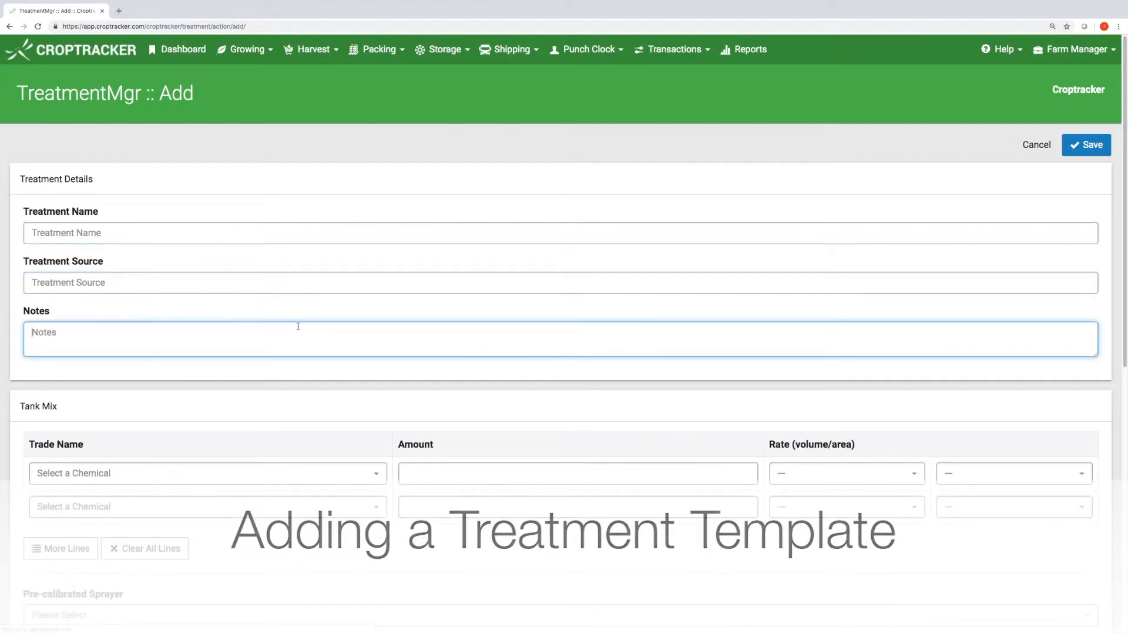
scroll(266, 393, down, 3)
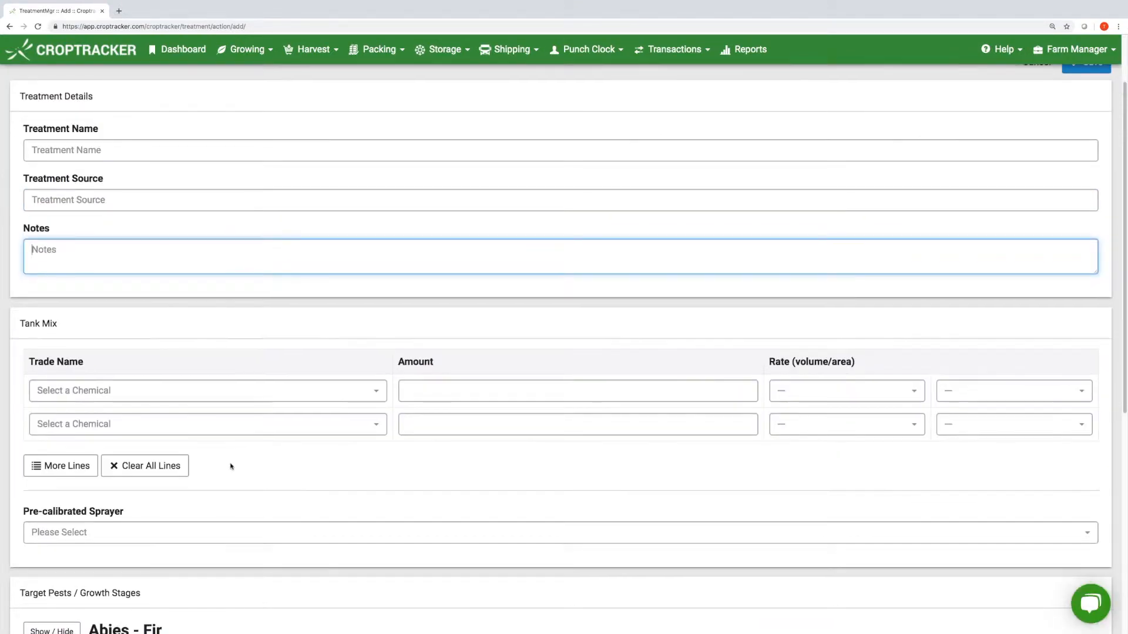
click(231, 397)
click(234, 403)
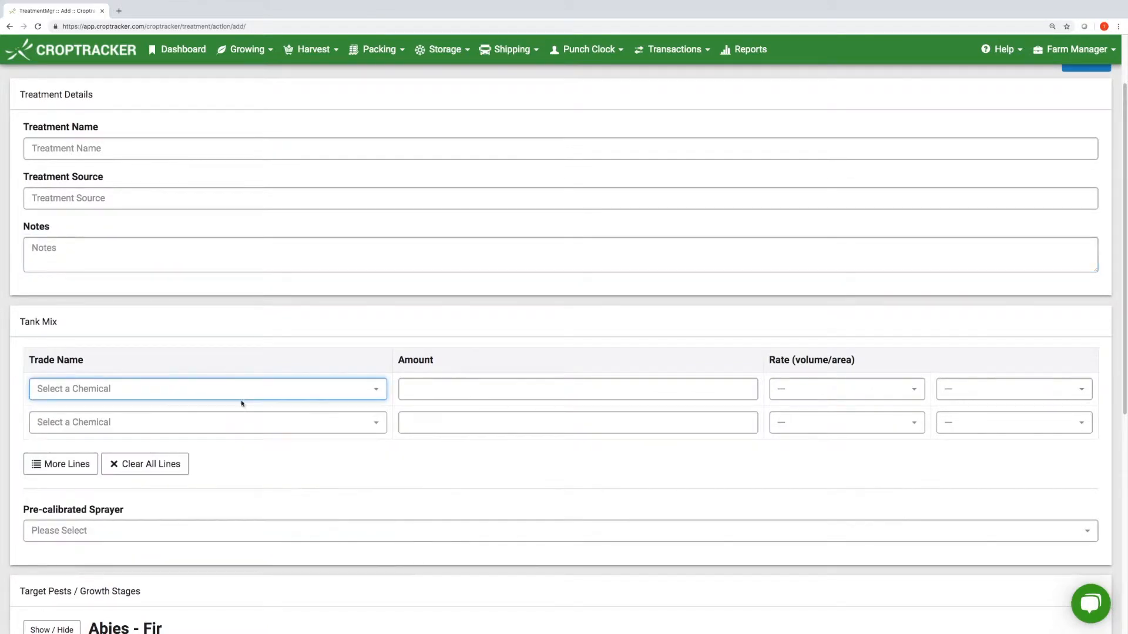
scroll(235, 430, down, 1)
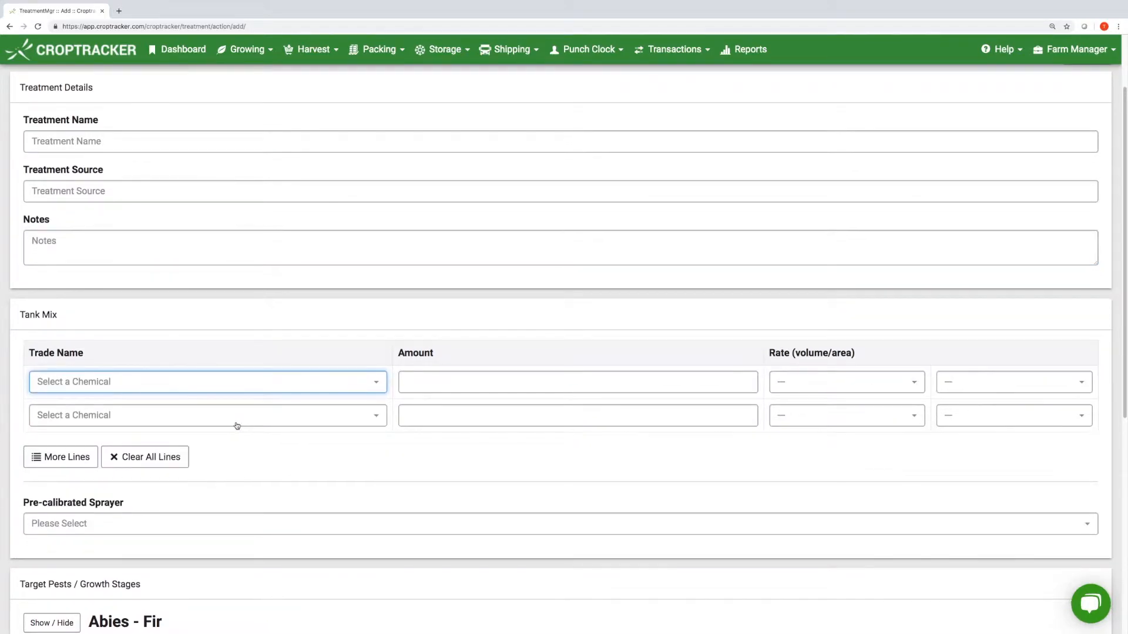
scroll(237, 425, down, 6)
- Pick the pre-calibrated sprayer, target Balsam Twig Aphid on Abies - Fir, and save
click(124, 279)
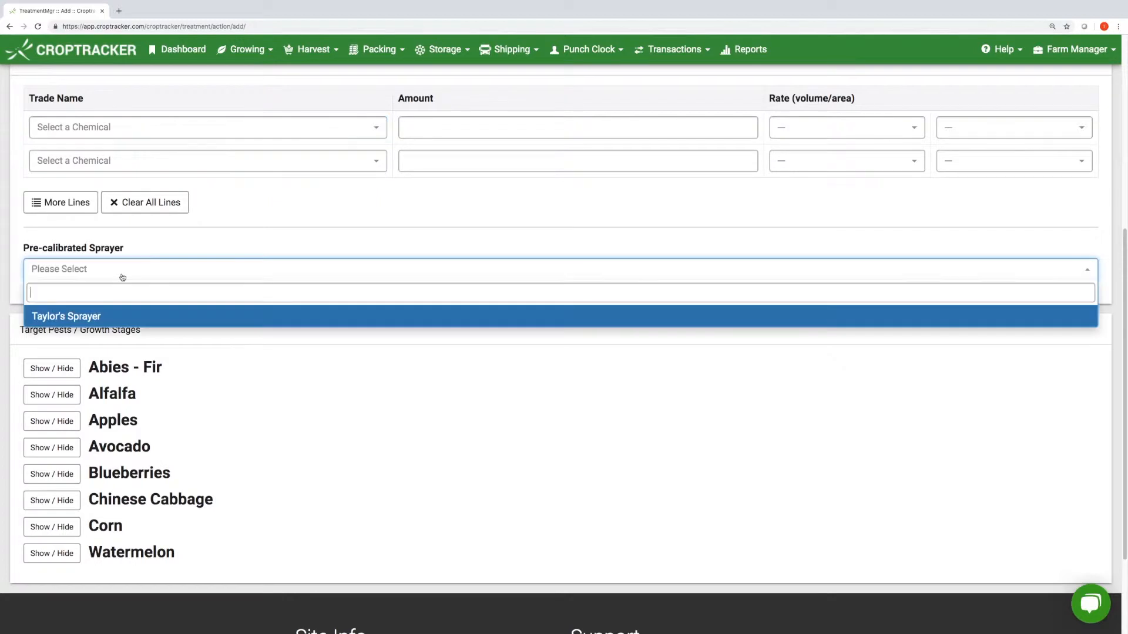
click(113, 313)
scroll(561, 306, down, 1)
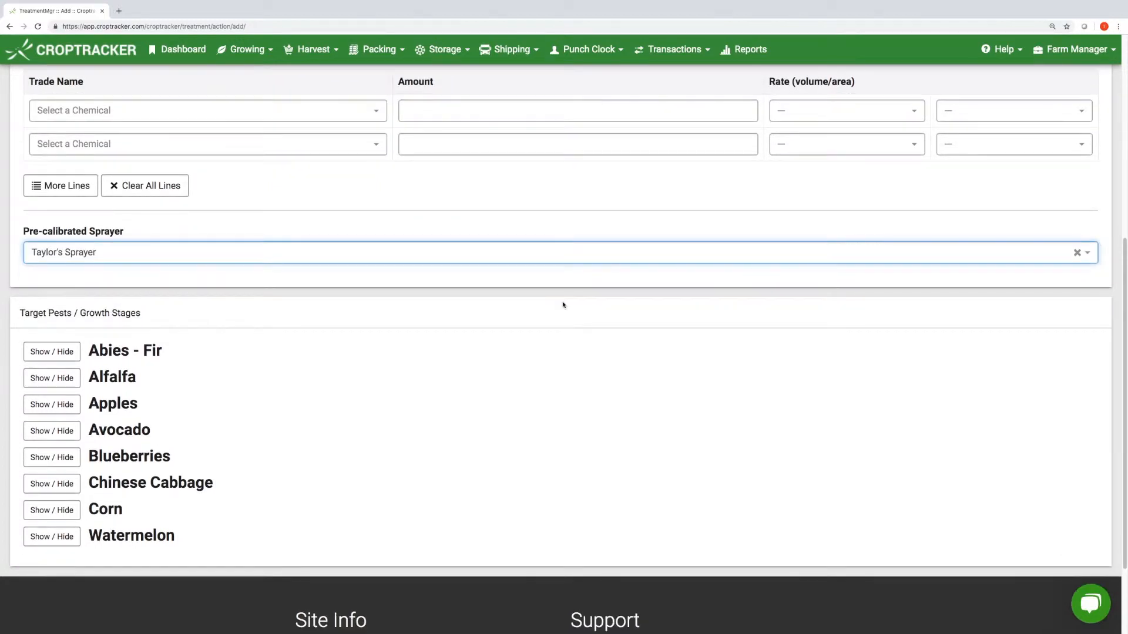
click(75, 356)
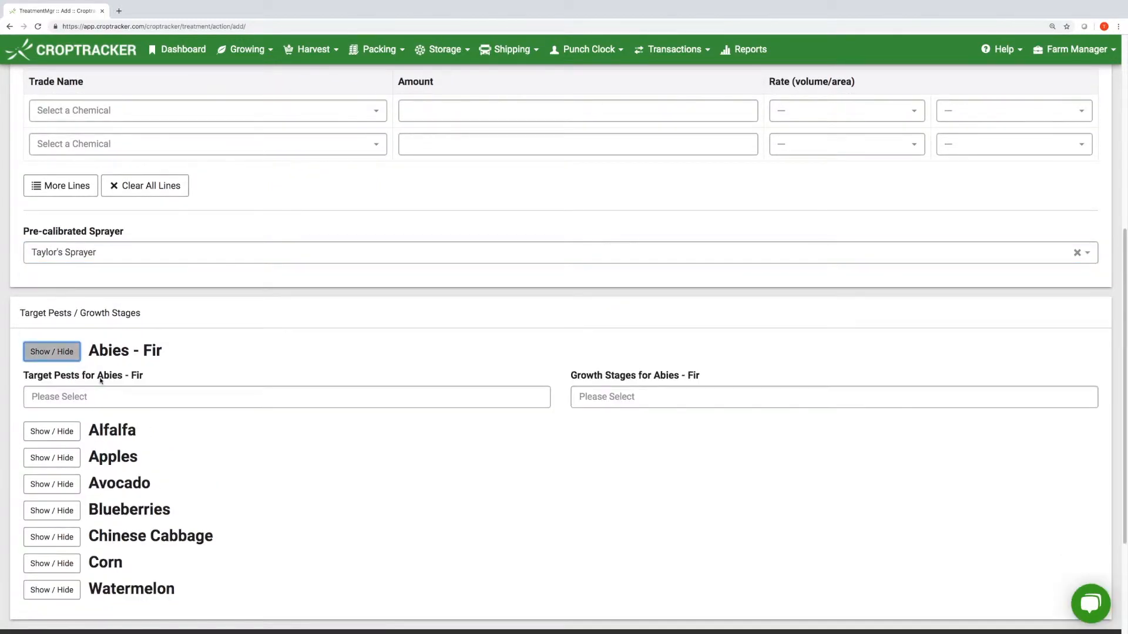
click(116, 404)
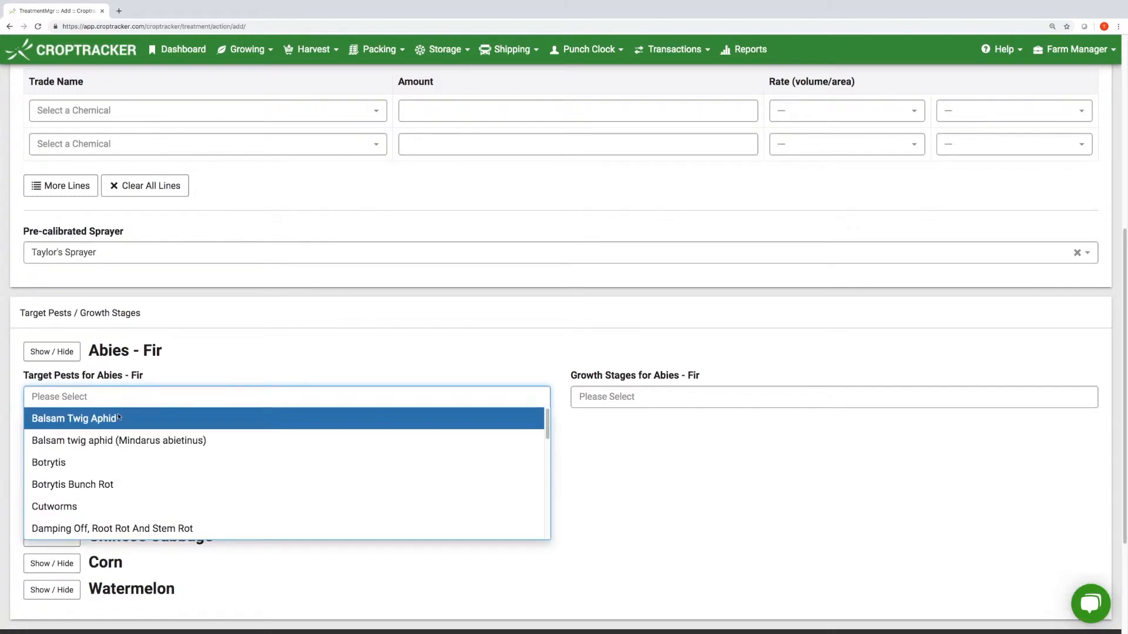
click(118, 418)
click(589, 399)
click(651, 349)
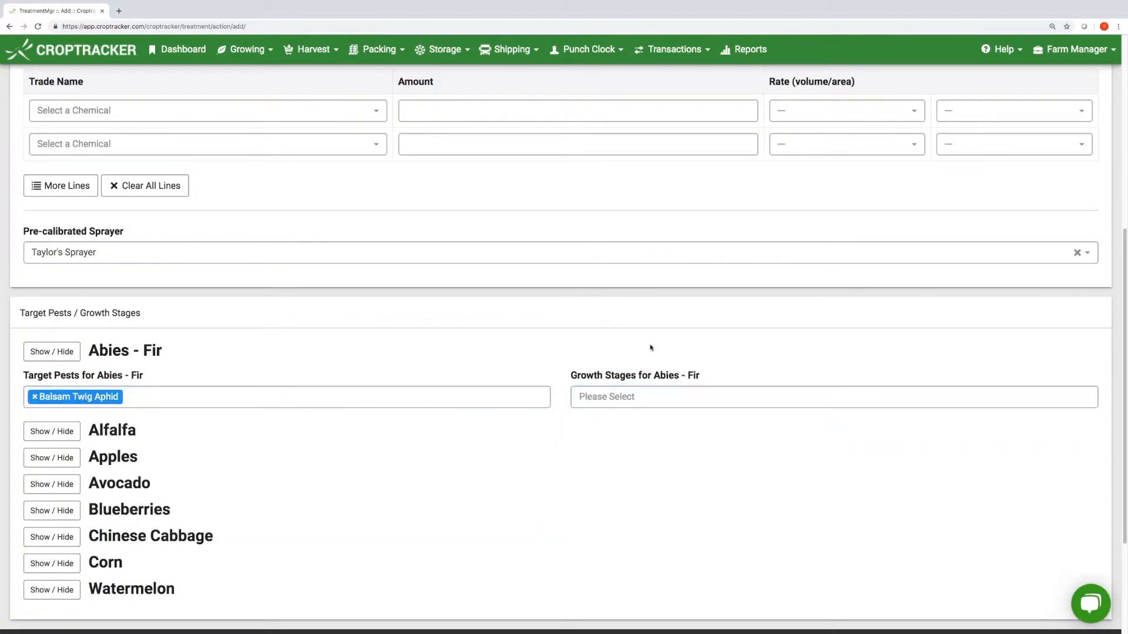
scroll(650, 350, down, 3)
scroll(638, 343, up, 10)
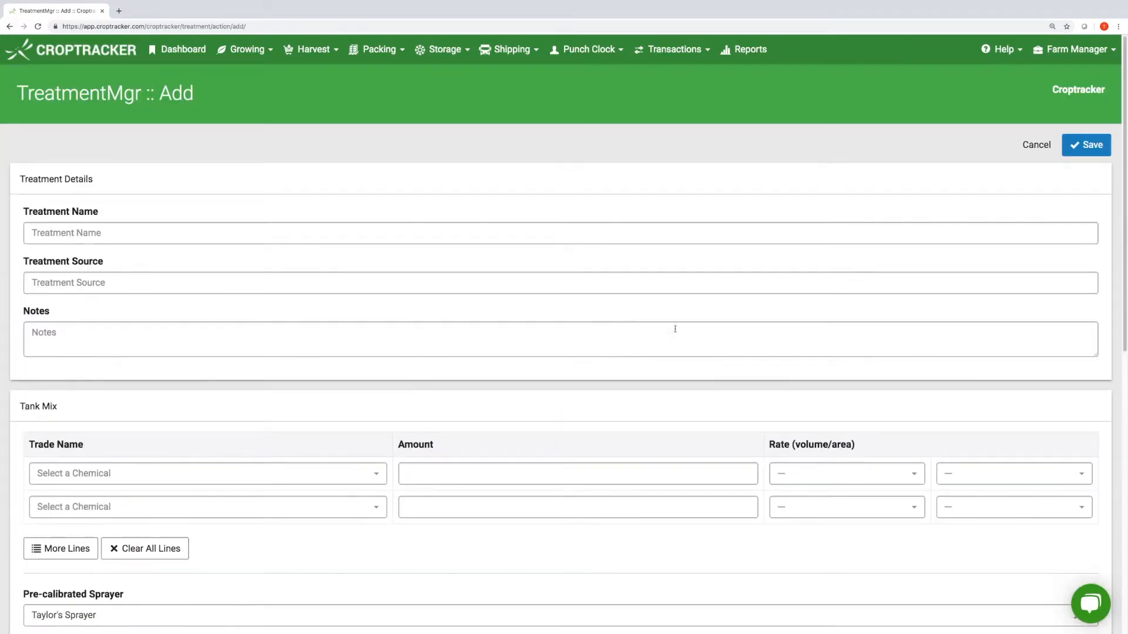
click(1080, 146)
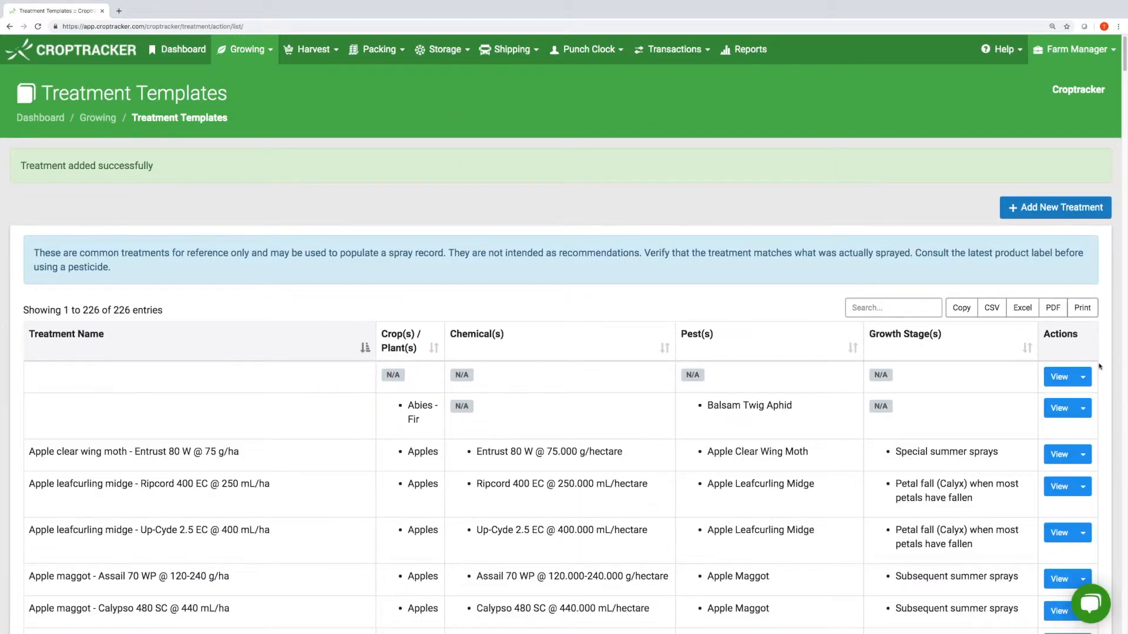
- Apply the Entrust 80 W treatment template as a new spray record
click(1086, 379)
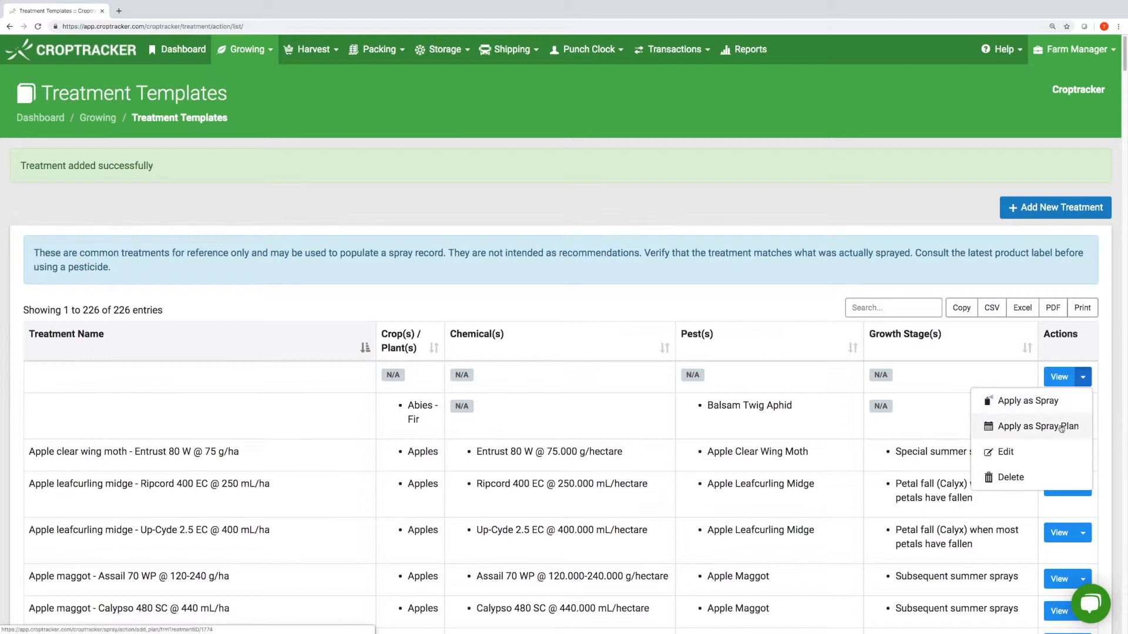
click(1043, 402)
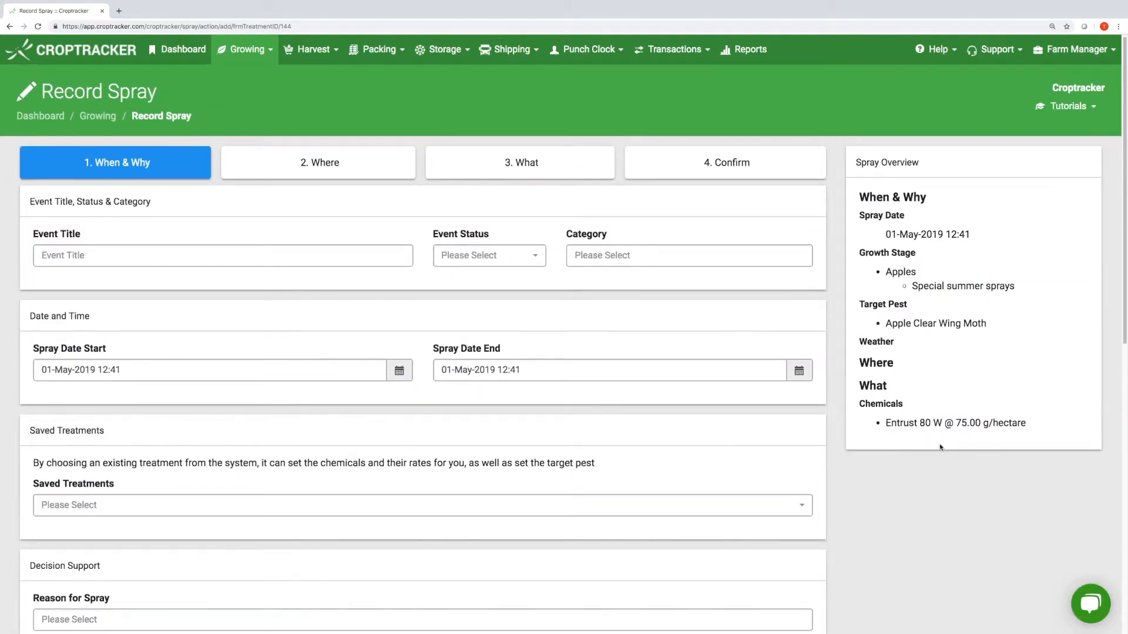
scroll(939, 447, down, 2)
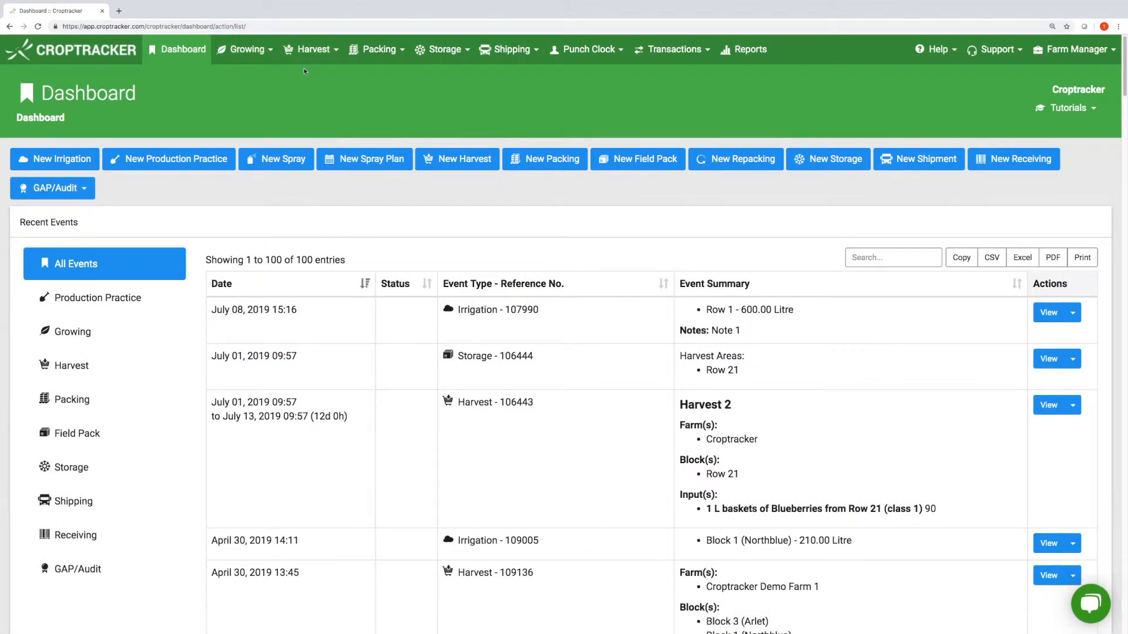
- Load a blank Record Spray form from the Growing menu
click(239, 54)
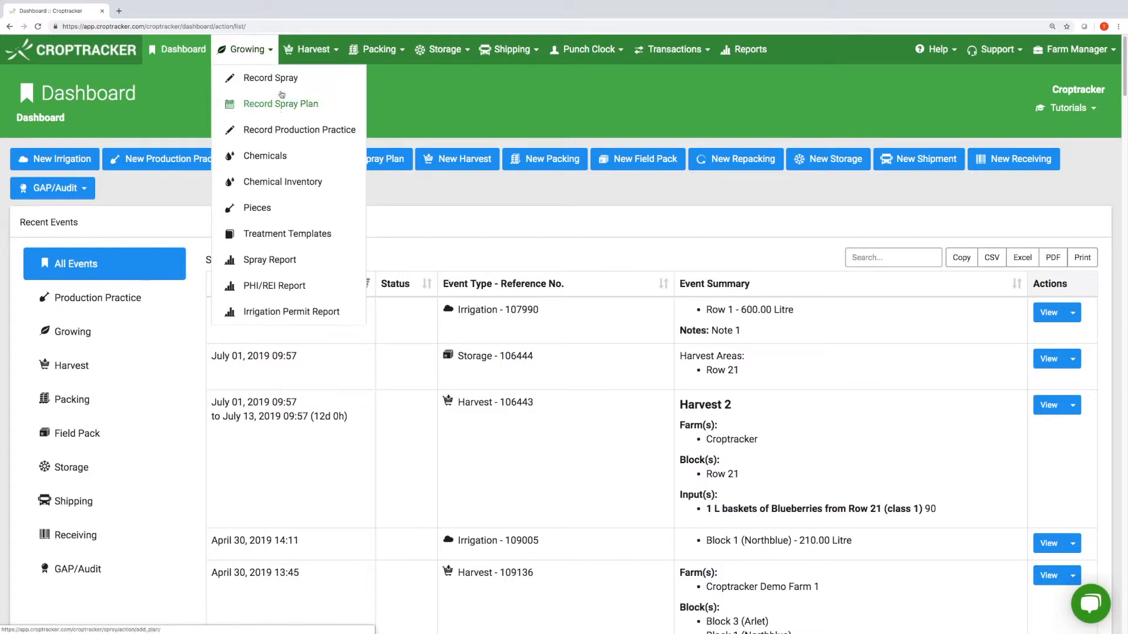
click(323, 83)
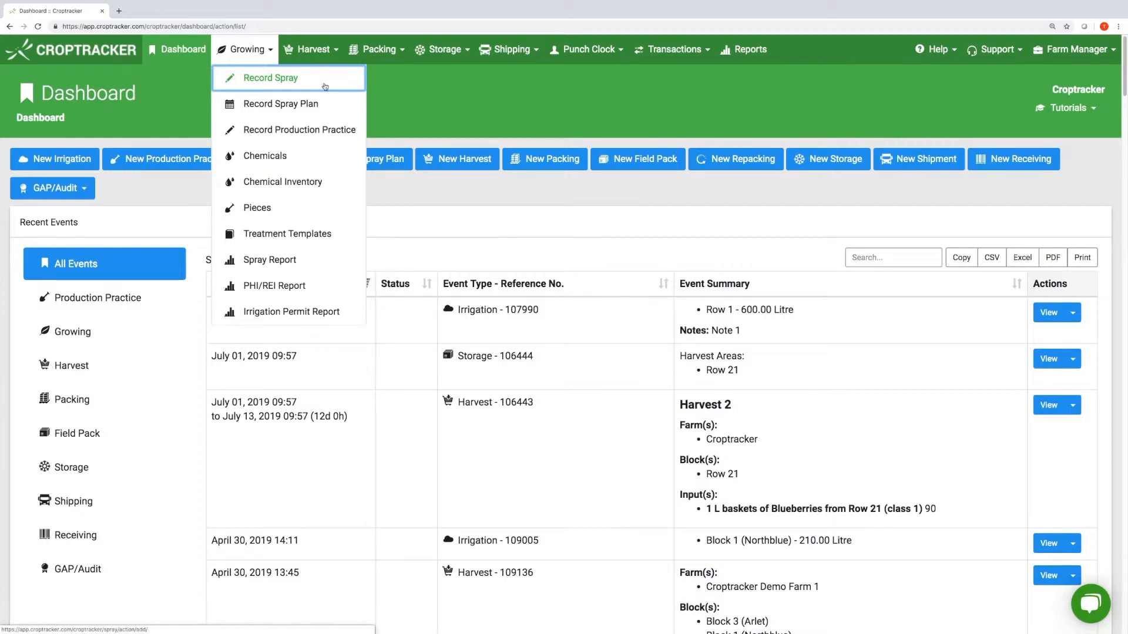
click(332, 105)
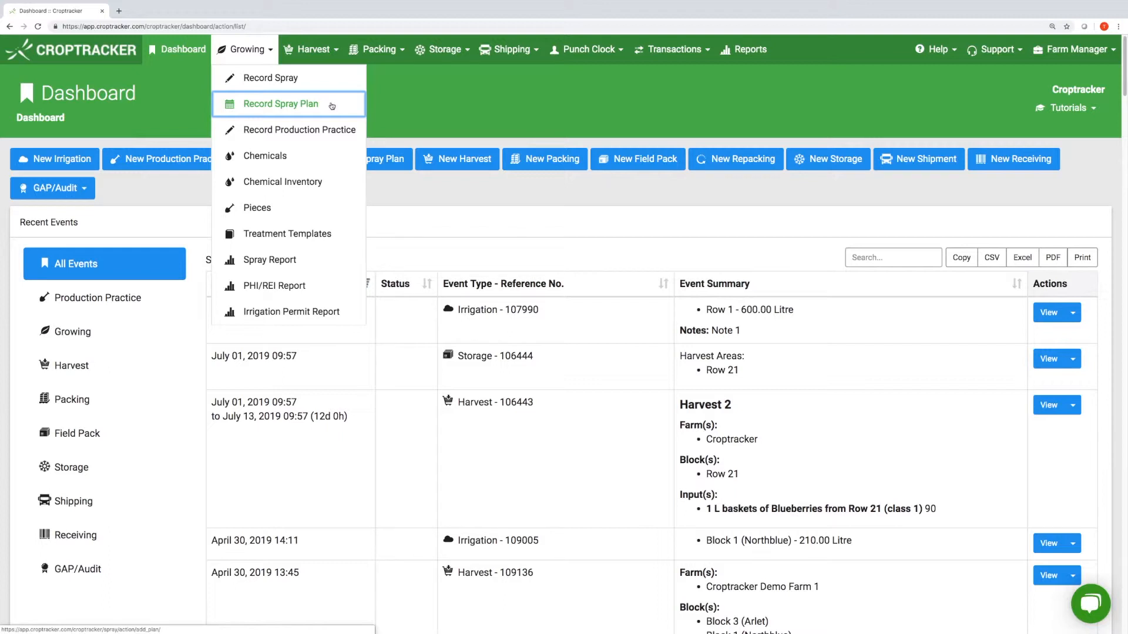
click(332, 106)
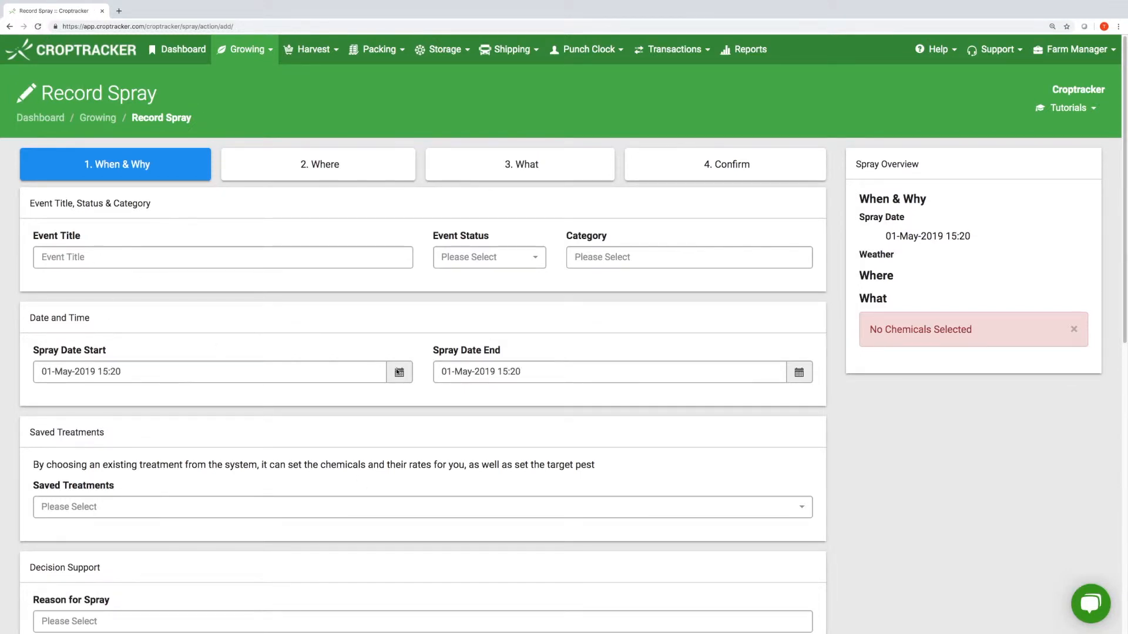
- Set the spray start date to 16 May and end date to 4 May, both at hour 00
click(399, 372)
click(47, 186)
click(188, 186)
click(142, 264)
click(247, 205)
click(251, 249)
click(239, 188)
click(252, 390)
click(467, 371)
click(578, 224)
click(647, 251)
click(638, 189)
click(609, 347)
- Choose Thinning and Weed reasons, 7-14 days after petal fall, Apple Bark Borer, Every Row - 100%
scroll(412, 353, down, 3)
click(216, 433)
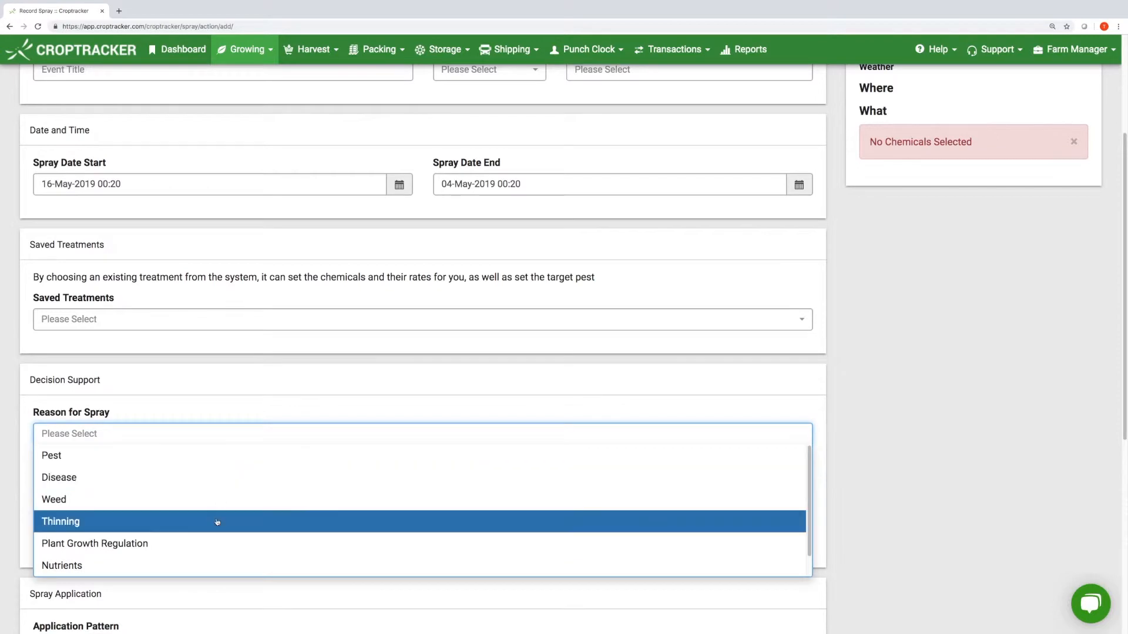
click(217, 522)
click(207, 437)
click(197, 499)
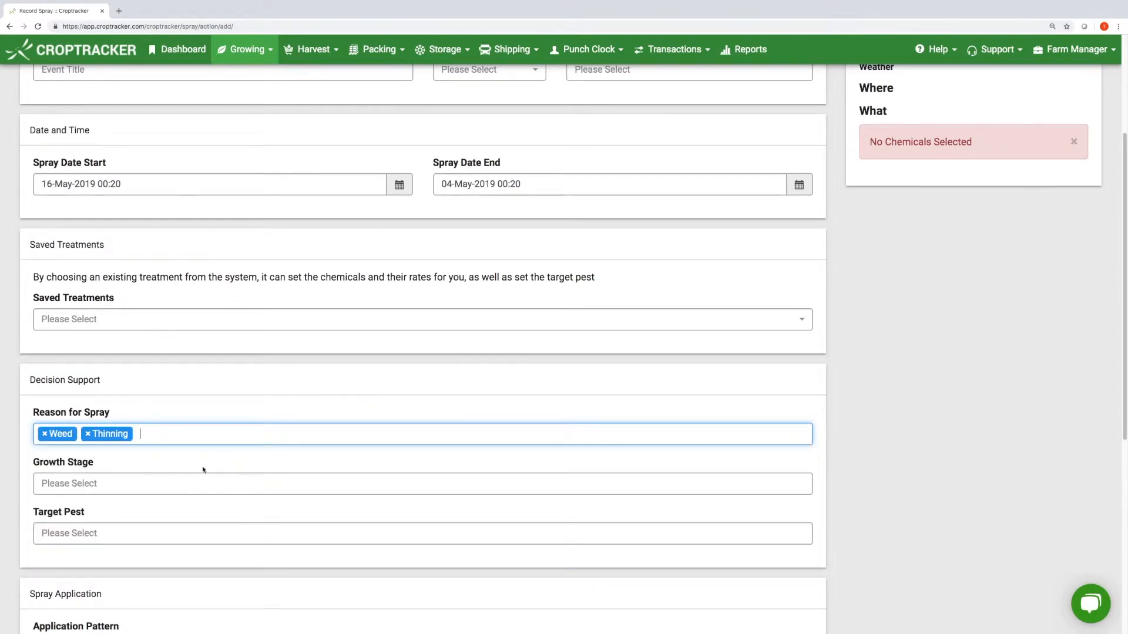
scroll(166, 407, down, 2)
click(149, 374)
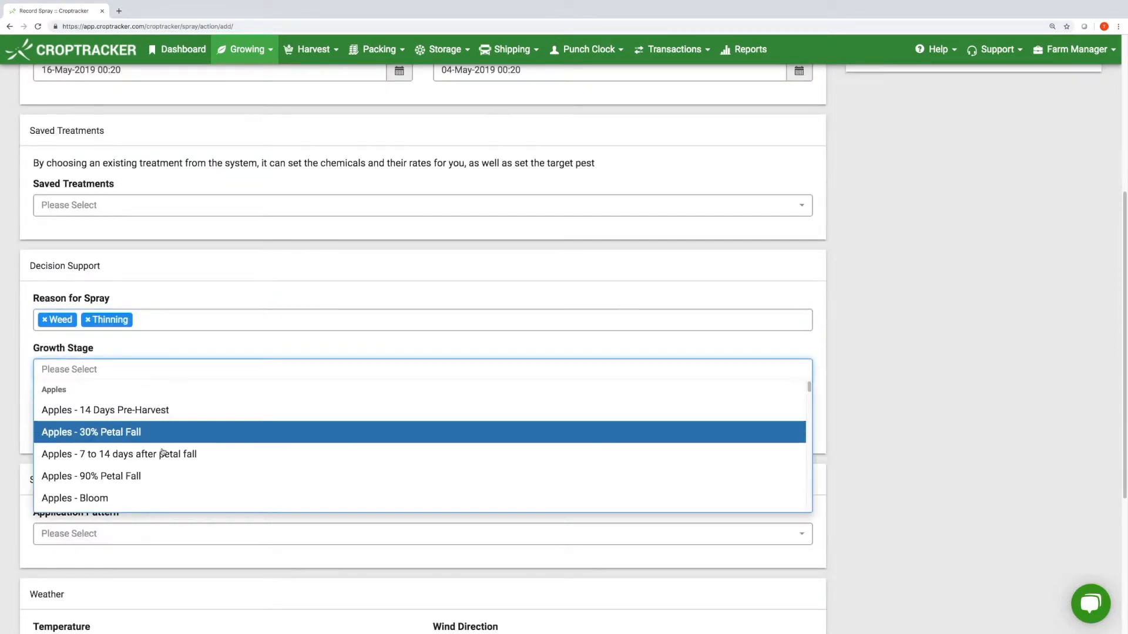
click(163, 454)
scroll(151, 411, down, 5)
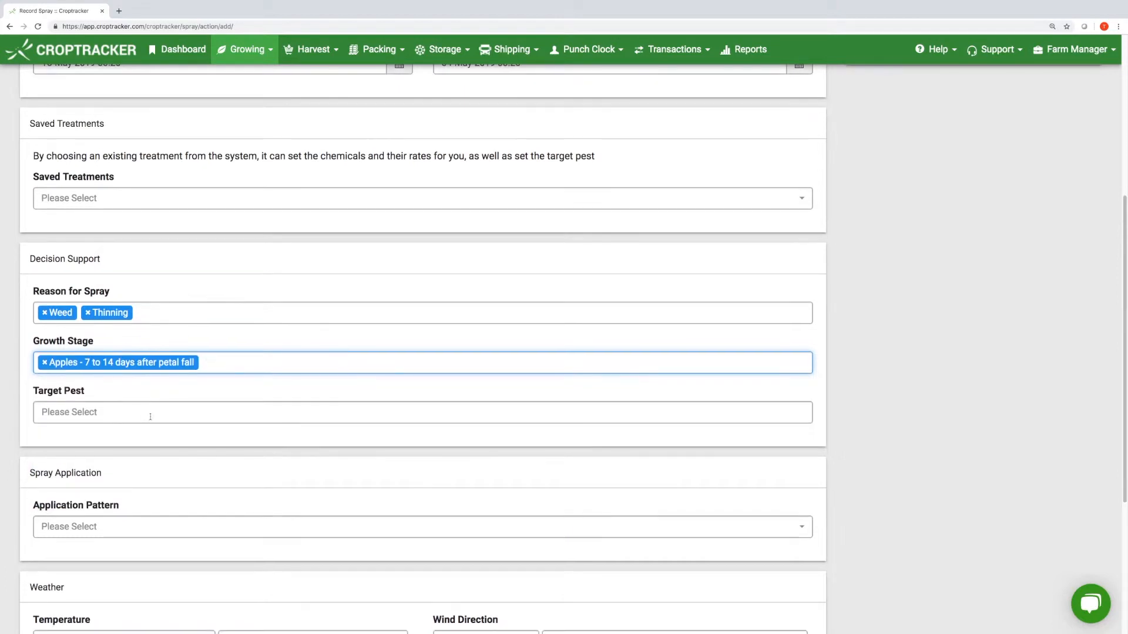
click(153, 167)
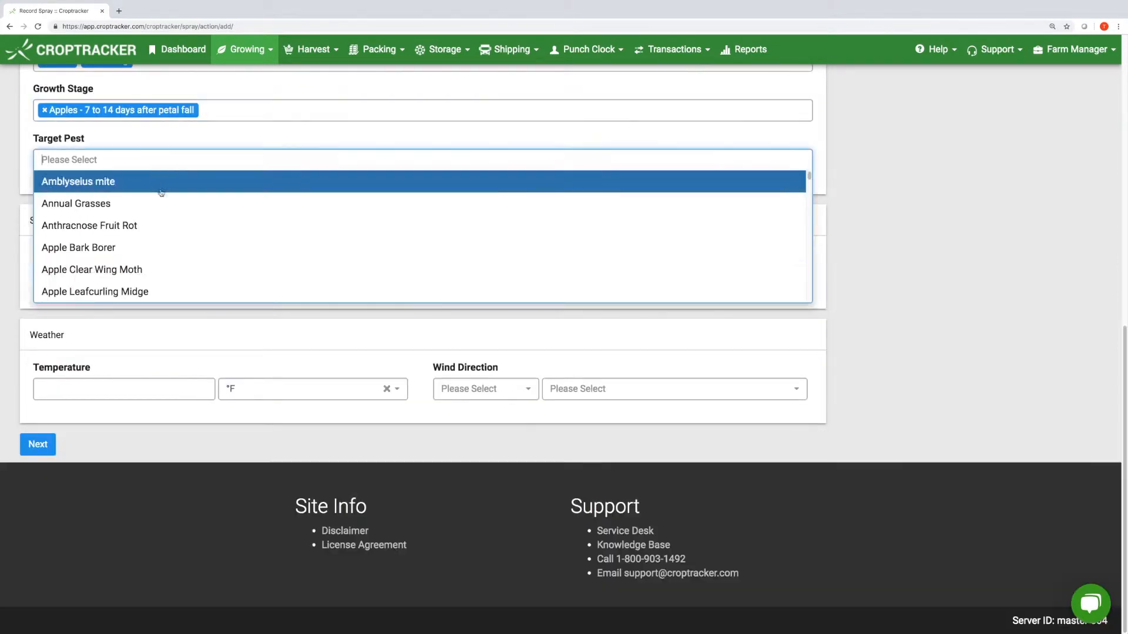
click(174, 248)
click(172, 277)
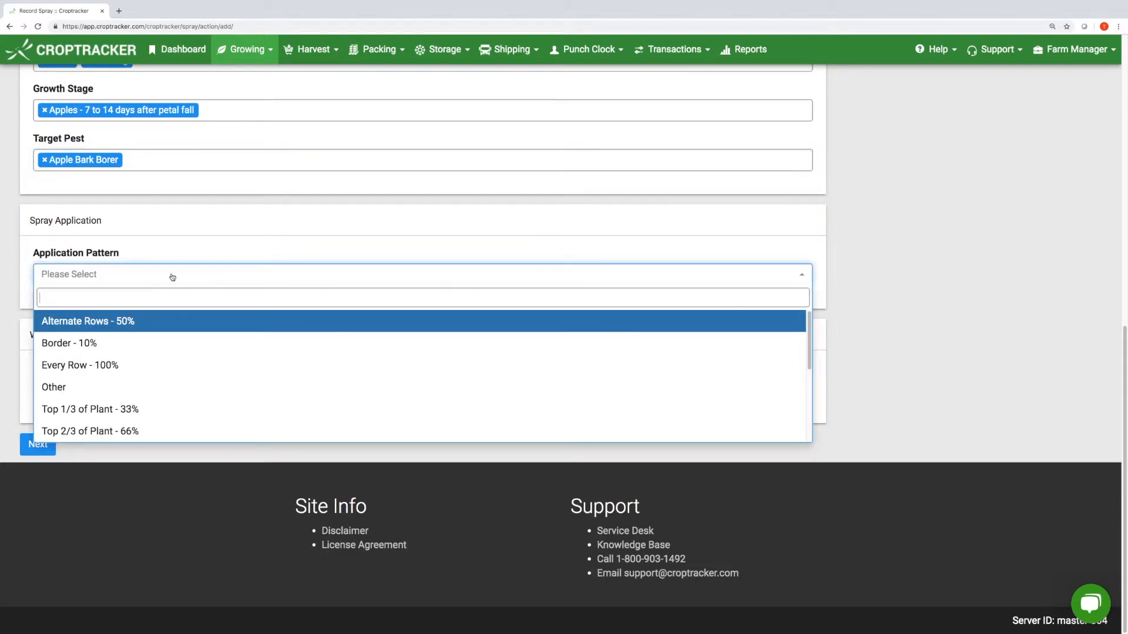
click(172, 368)
- Enter 78 °F with NE Light Air wind and continue to the Where step
click(164, 388)
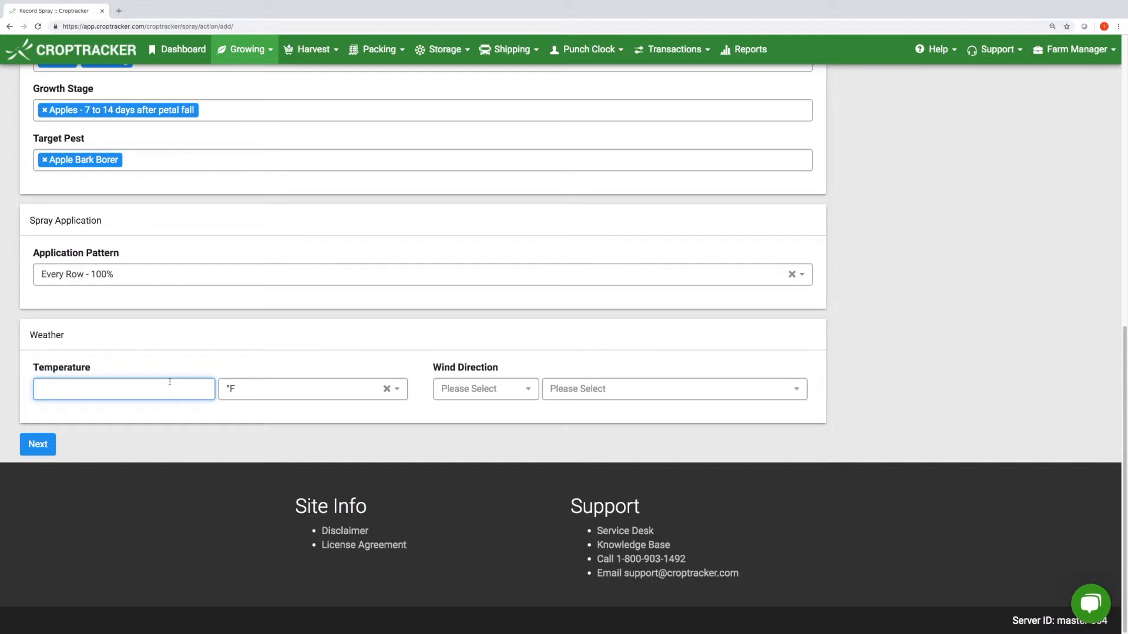
click(467, 388)
click(494, 429)
click(571, 395)
click(589, 432)
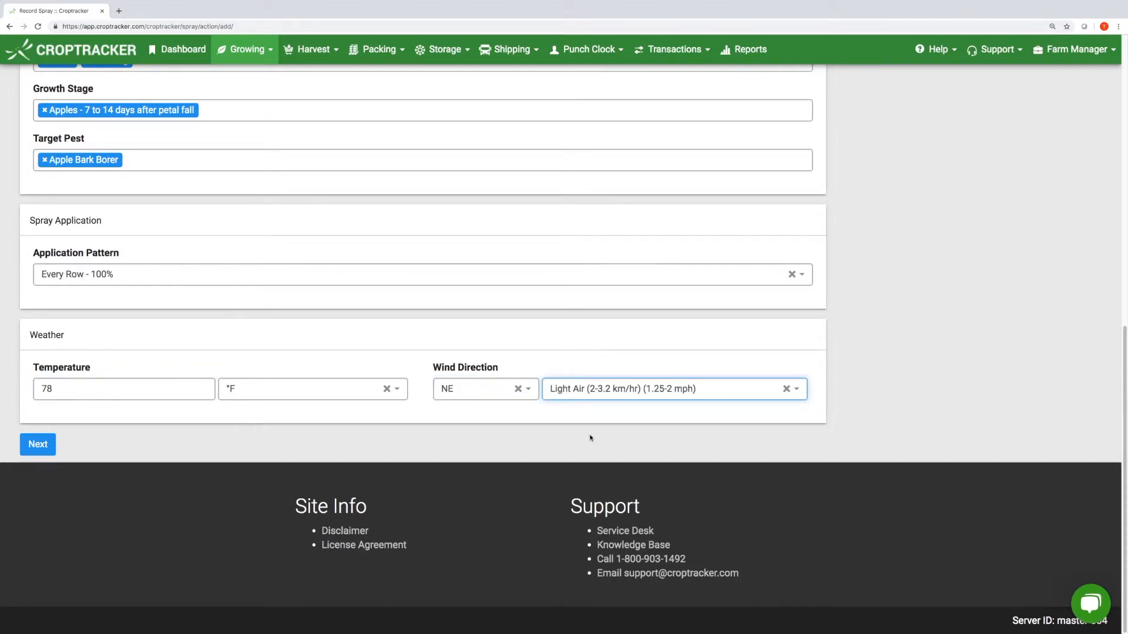
click(30, 450)
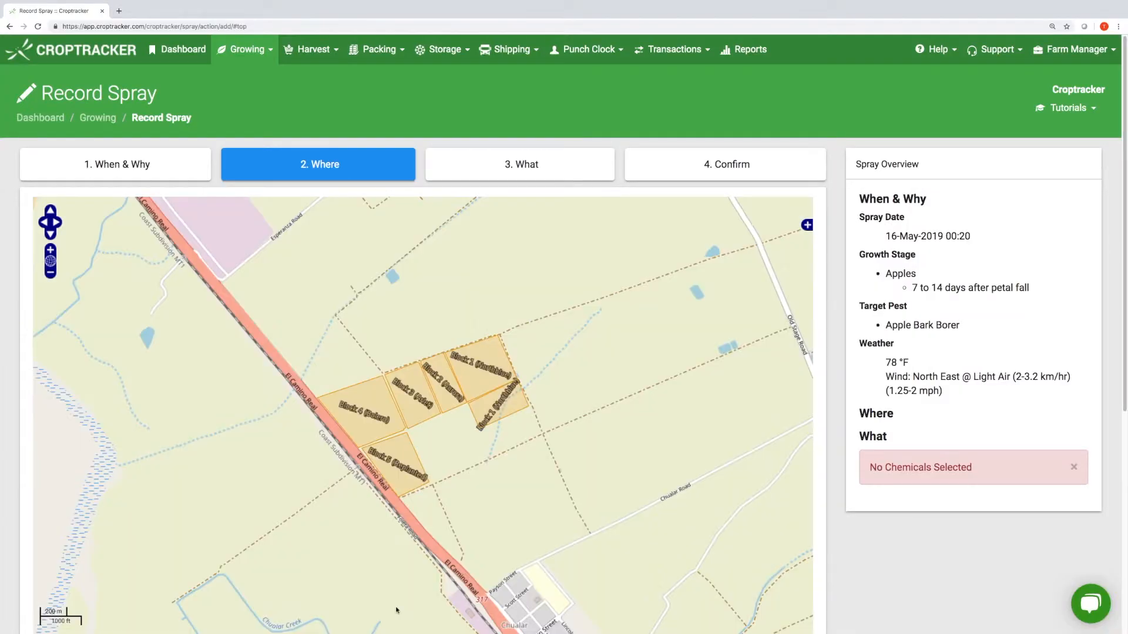
- Spray Blocks 3, 4 and Blueberries except Aurora and Northblue, excluding Carrots; pick ADMIRE 240 F
scroll(861, 548, down, 1)
click(371, 406)
click(413, 389)
scroll(412, 484, down, 1)
scroll(412, 483, down, 2)
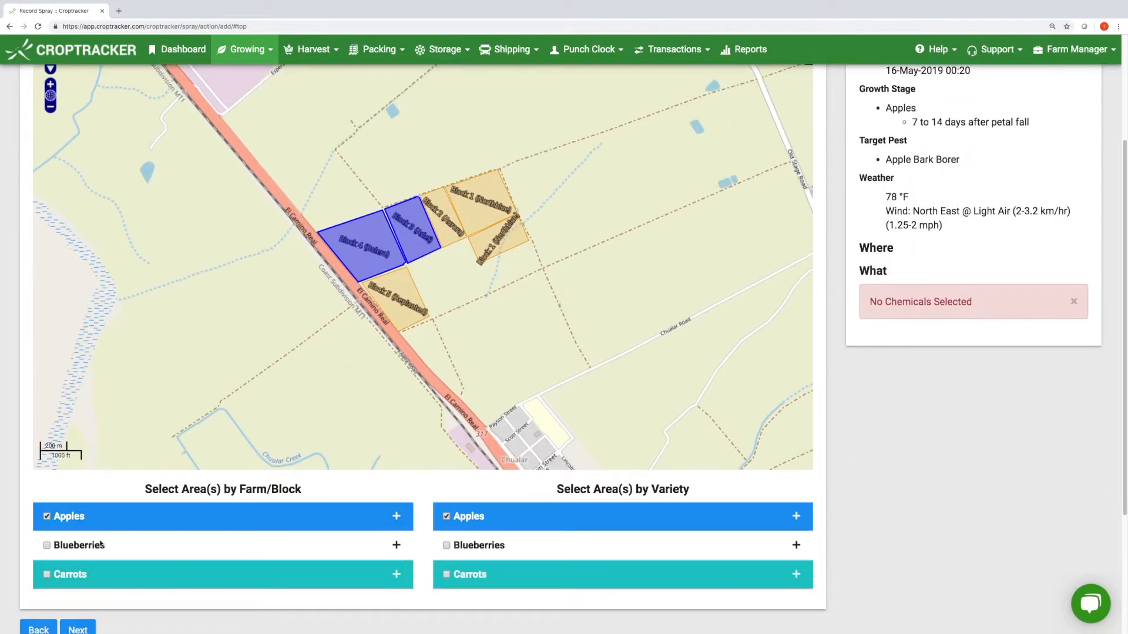
click(488, 545)
click(518, 582)
scroll(517, 581, down, 2)
click(499, 471)
click(141, 442)
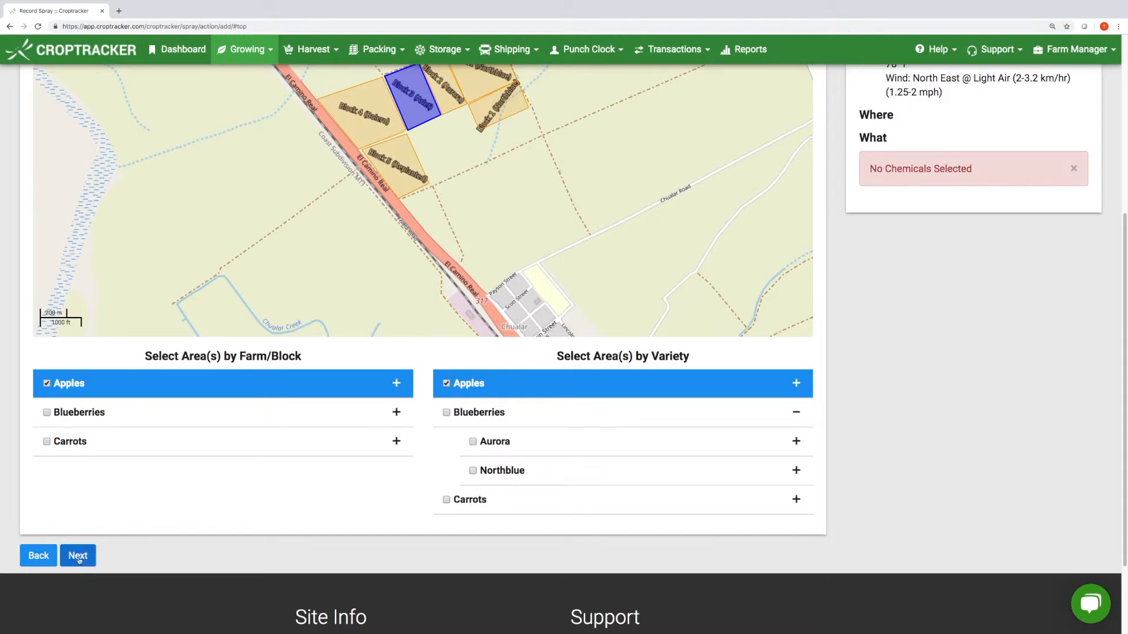
click(78, 556)
click(196, 339)
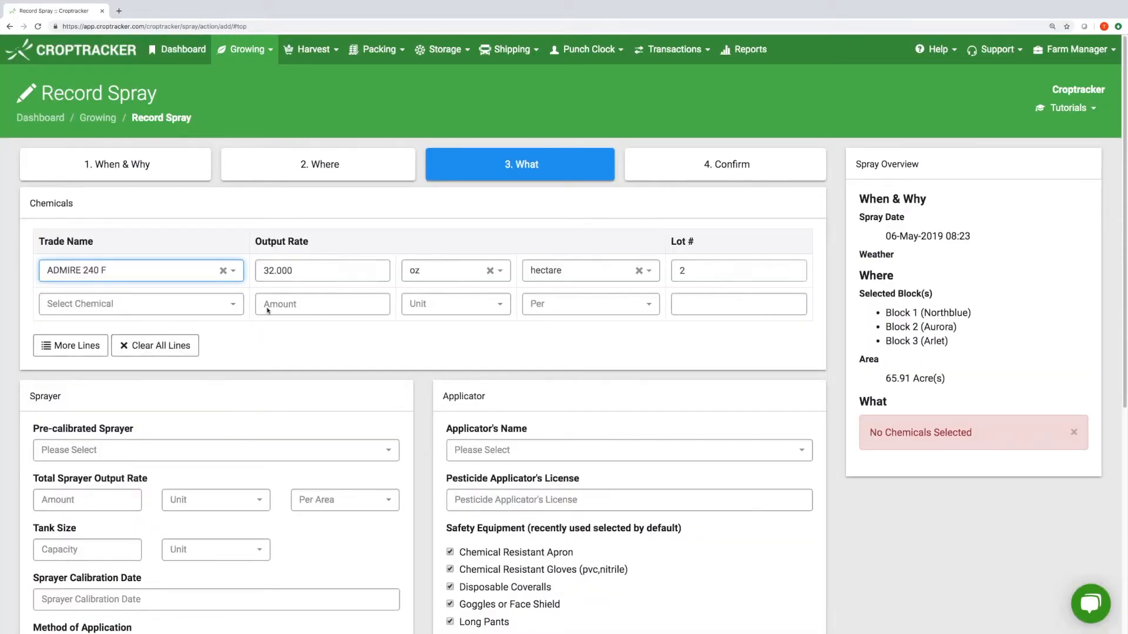
- Change the ADMIRE 240 F rate unit to fl oz per hectare
click(385, 279)
click(467, 276)
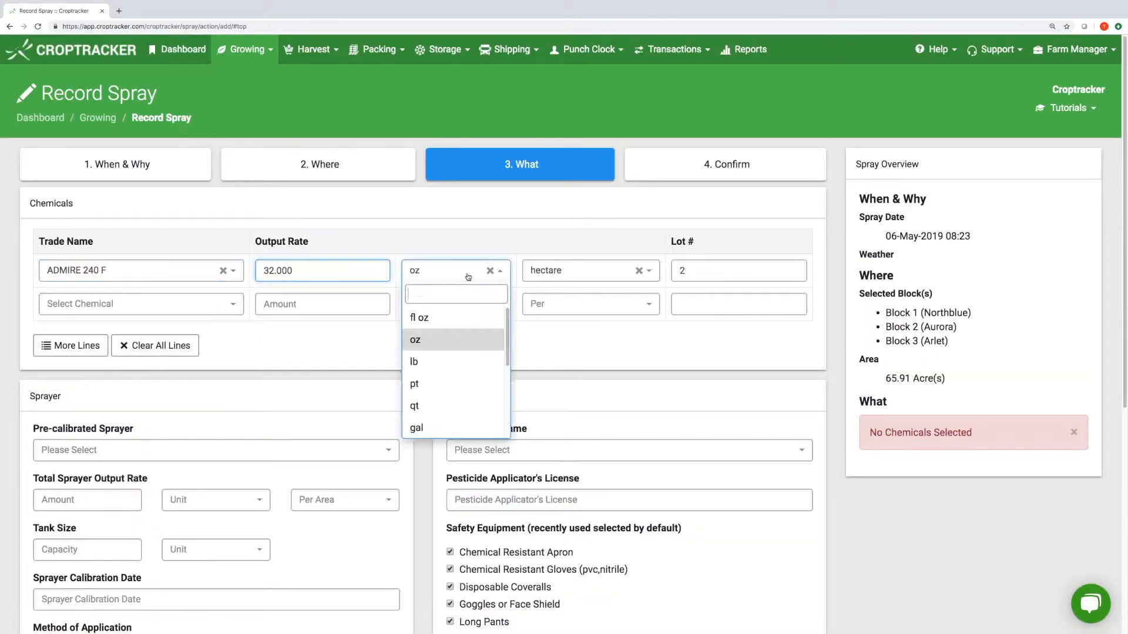
click(441, 320)
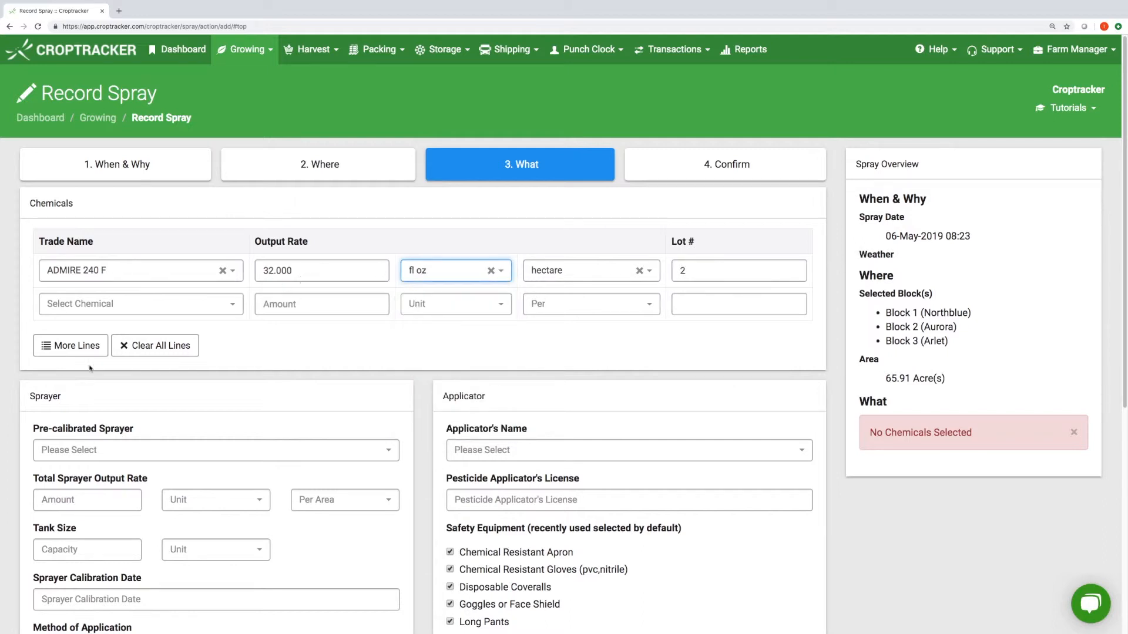
- Pick and then clear ALIETTE WDG on line two, and add more empty chemical lines
click(220, 311)
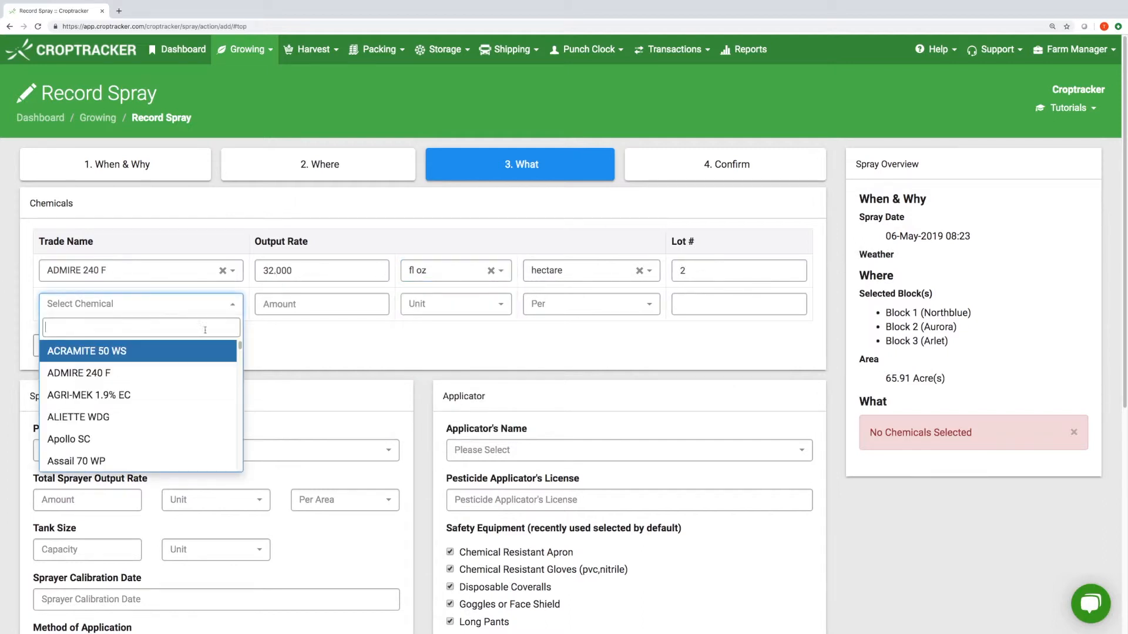
click(182, 418)
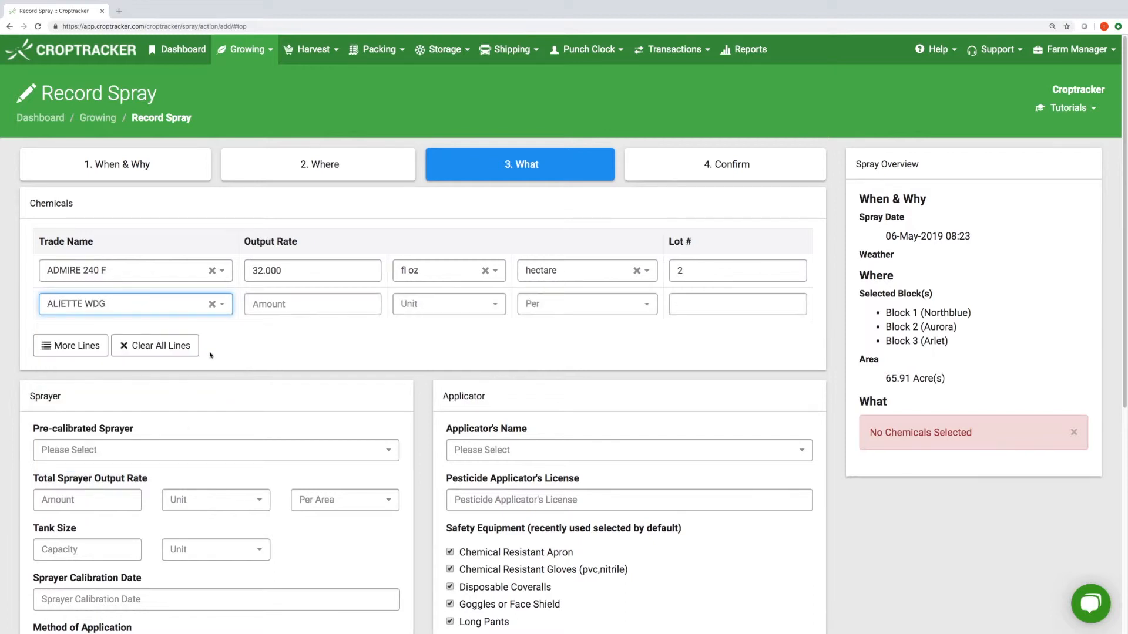
click(213, 305)
click(278, 329)
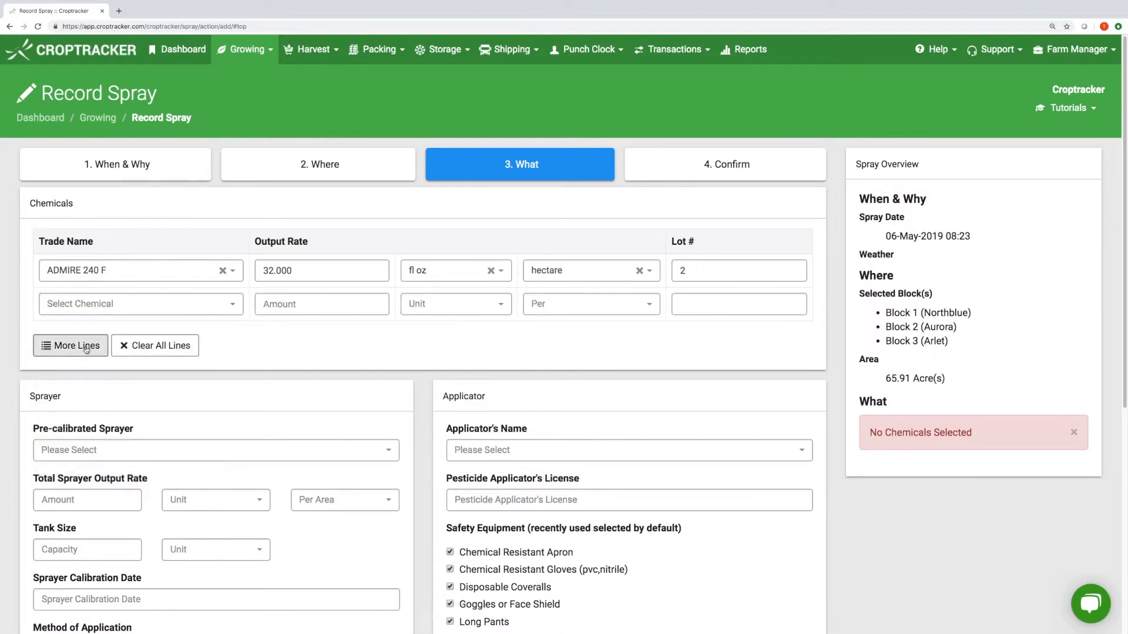
click(86, 348)
scroll(448, 405, down, 1)
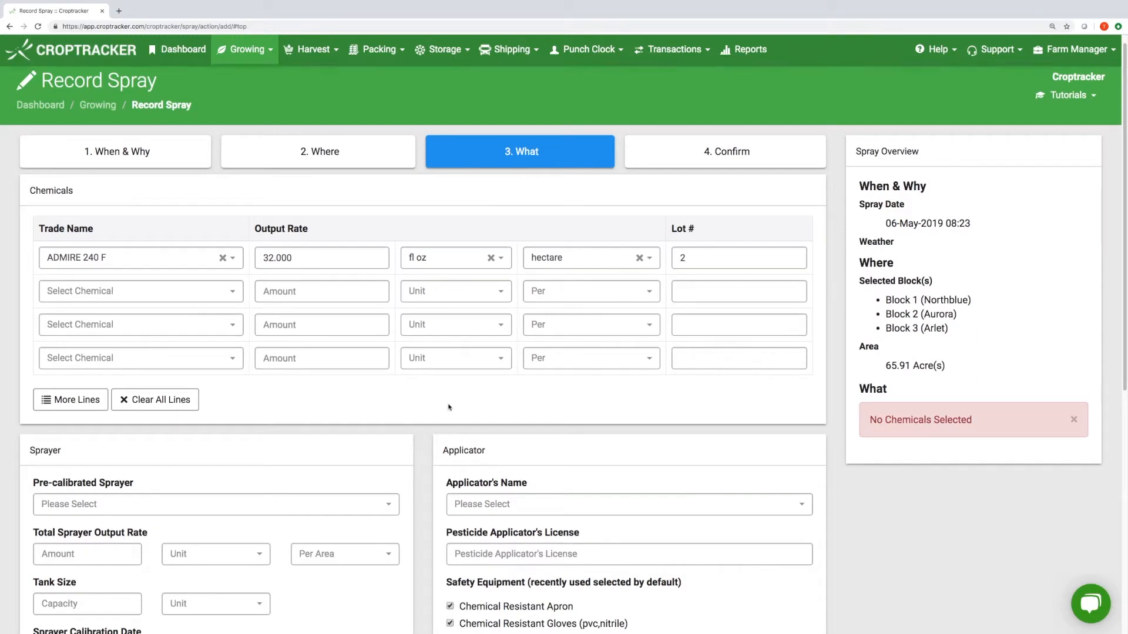
scroll(449, 407, down, 3)
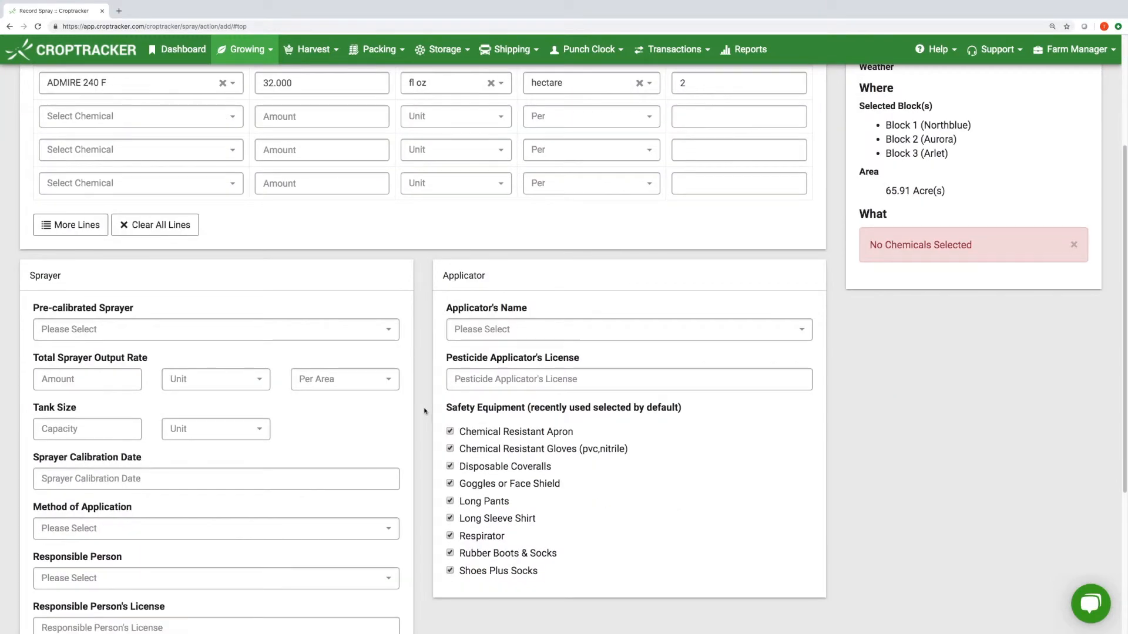
scroll(425, 411, down, 1)
scroll(422, 414, down, 2)
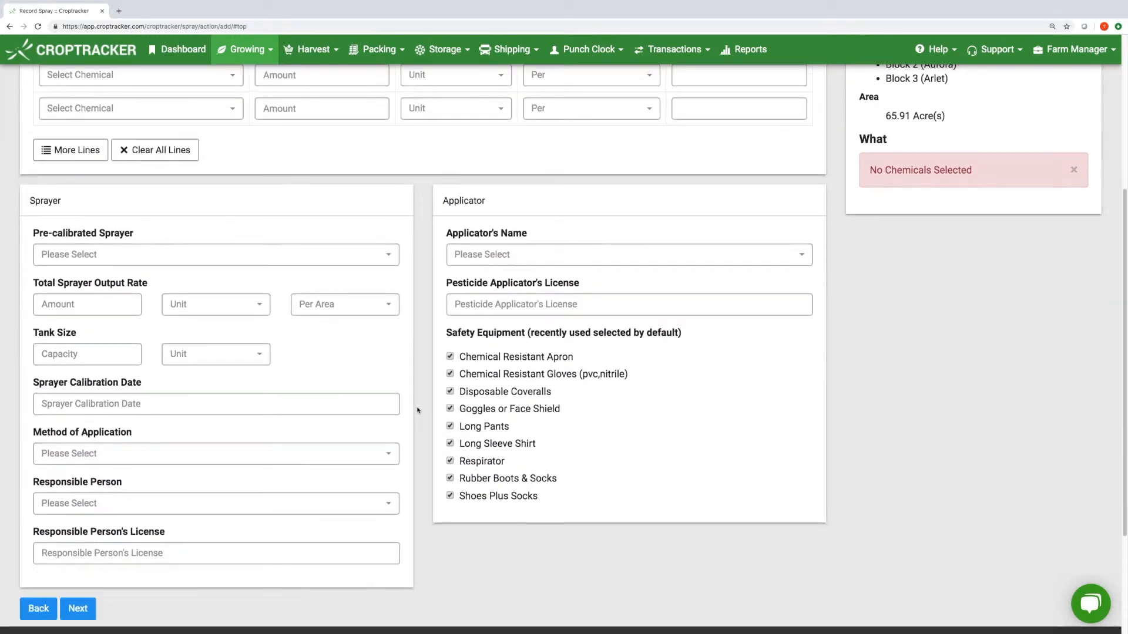
- Fill the sprayer details from the second saved pre-calibrated sprayer
click(310, 235)
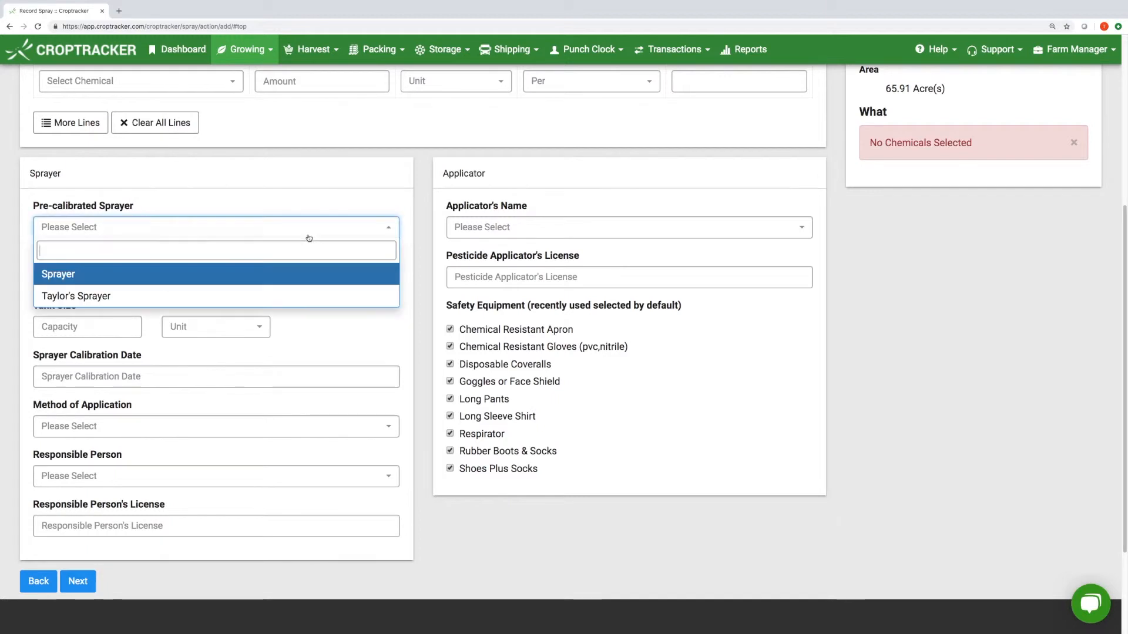
click(303, 293)
click(207, 304)
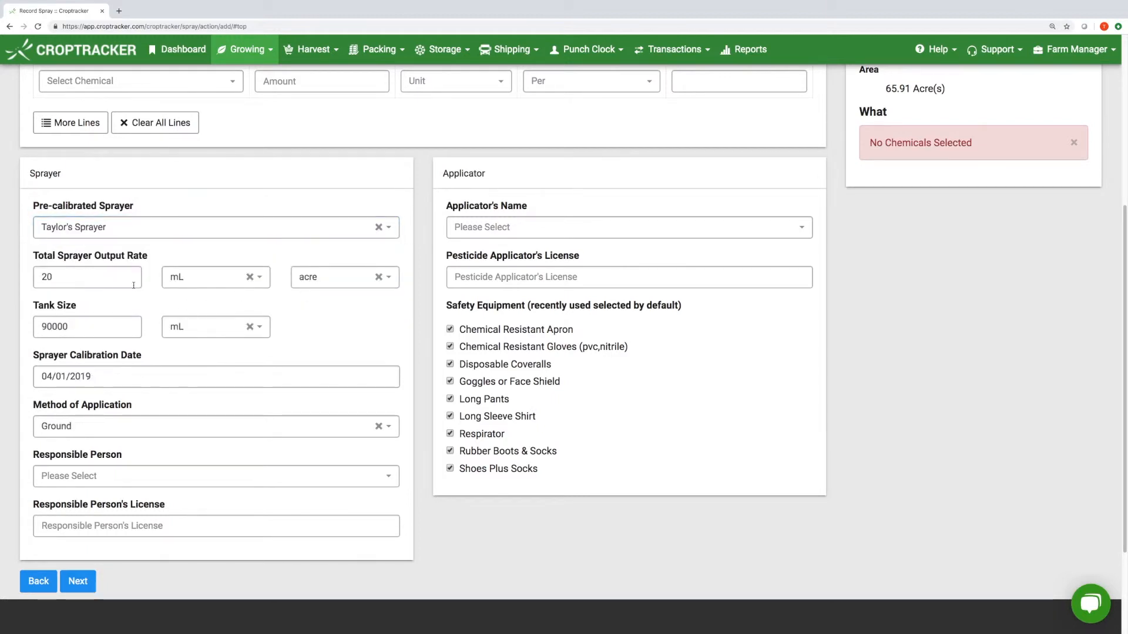
- Choose the responsible person and enter their licence number
scroll(257, 368, down, 1)
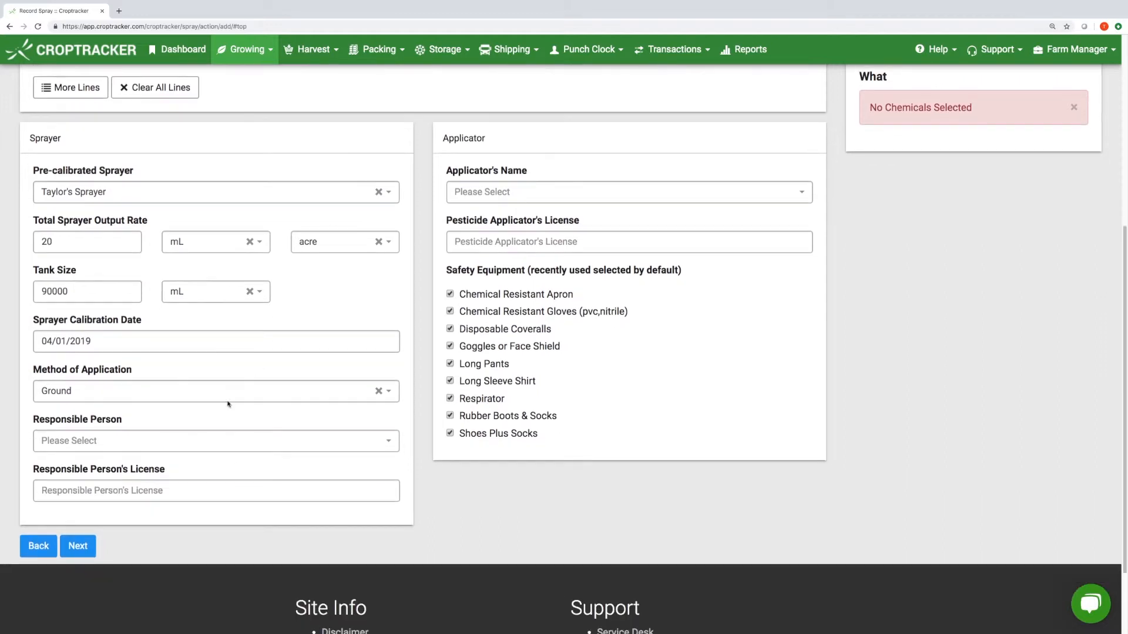
click(209, 440)
click(180, 492)
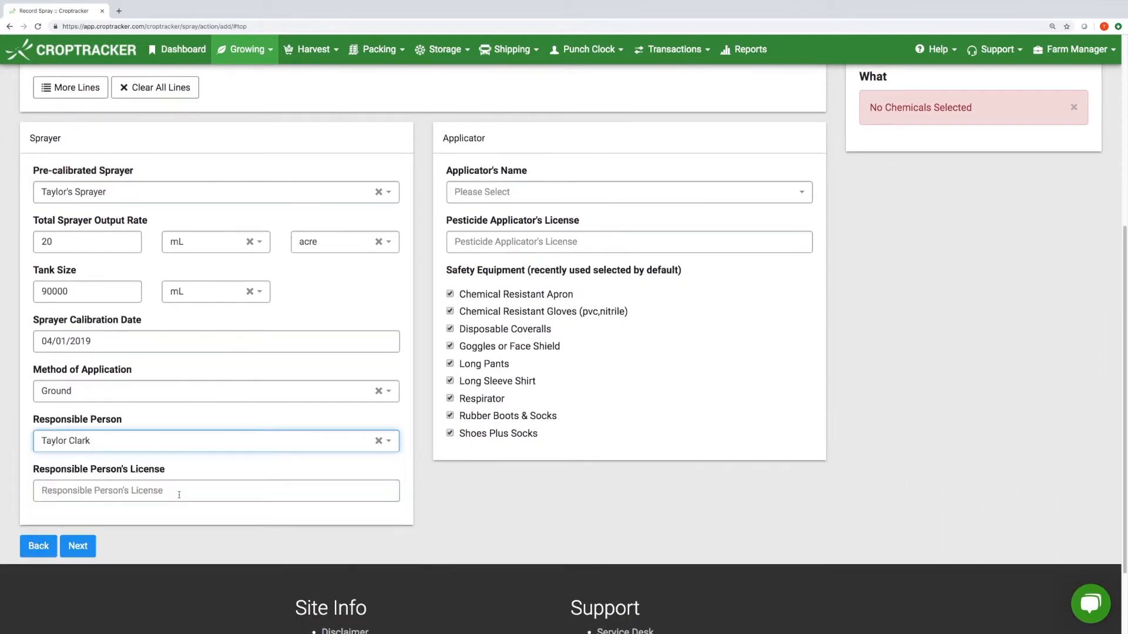
click(212, 488)
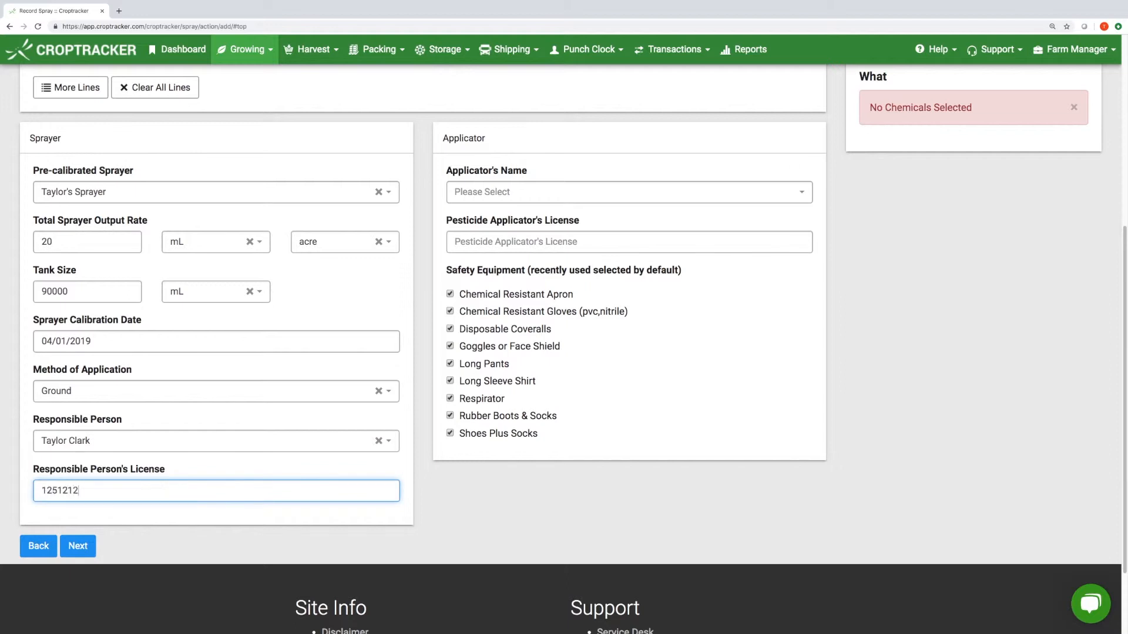
click(661, 320)
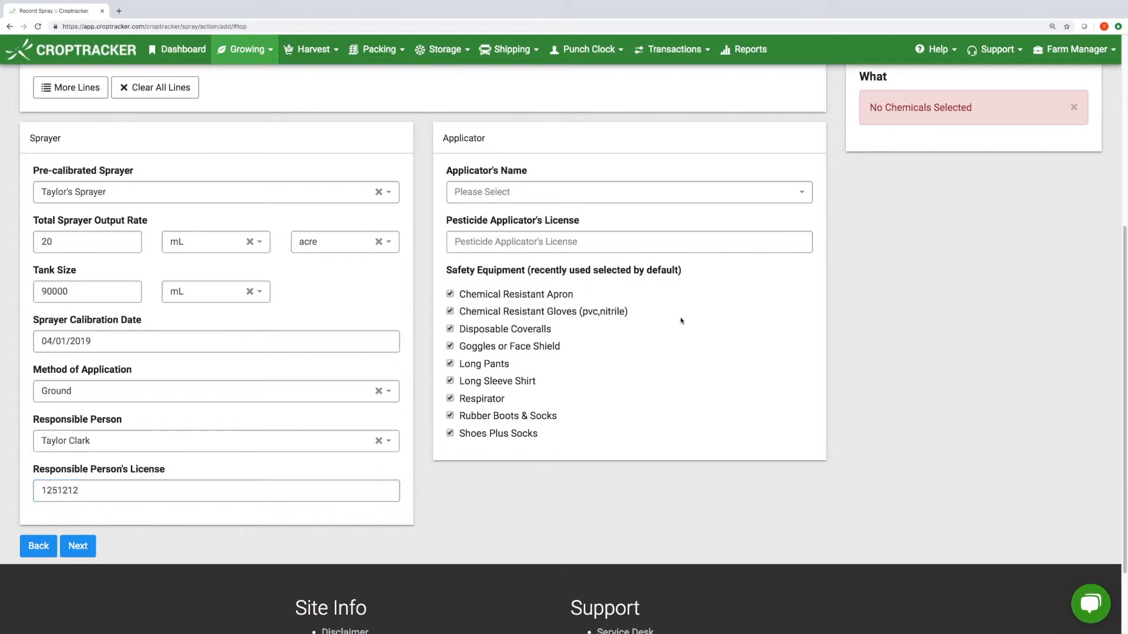
- Select the applicator, auto-filling their licence, and continue to the Confirm step
scroll(675, 323, up, 2)
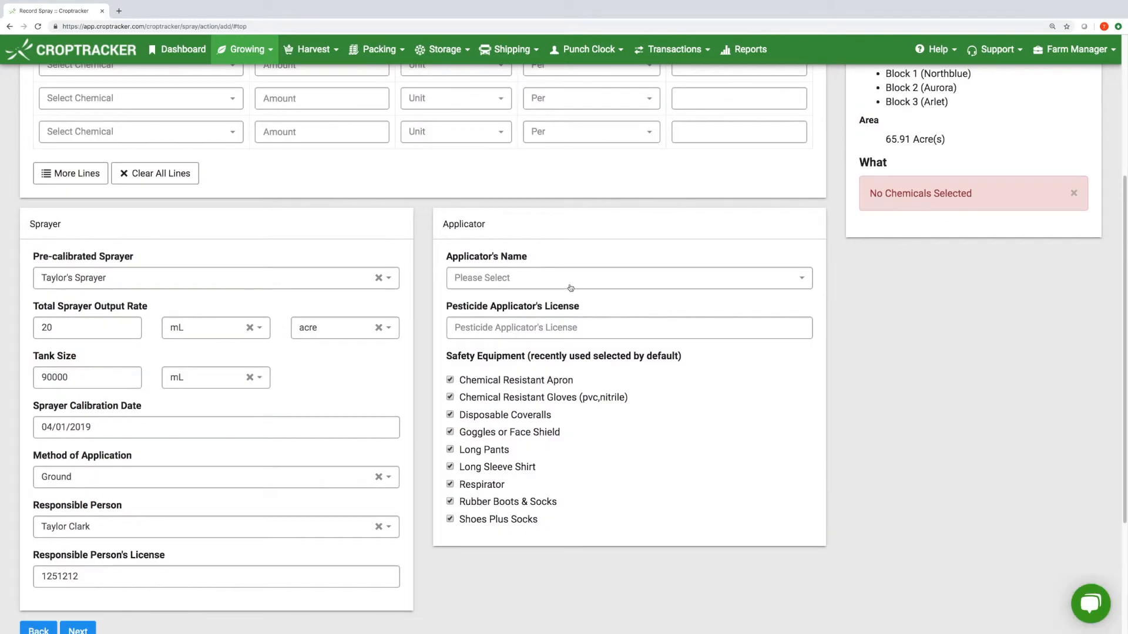
click(571, 288)
click(569, 324)
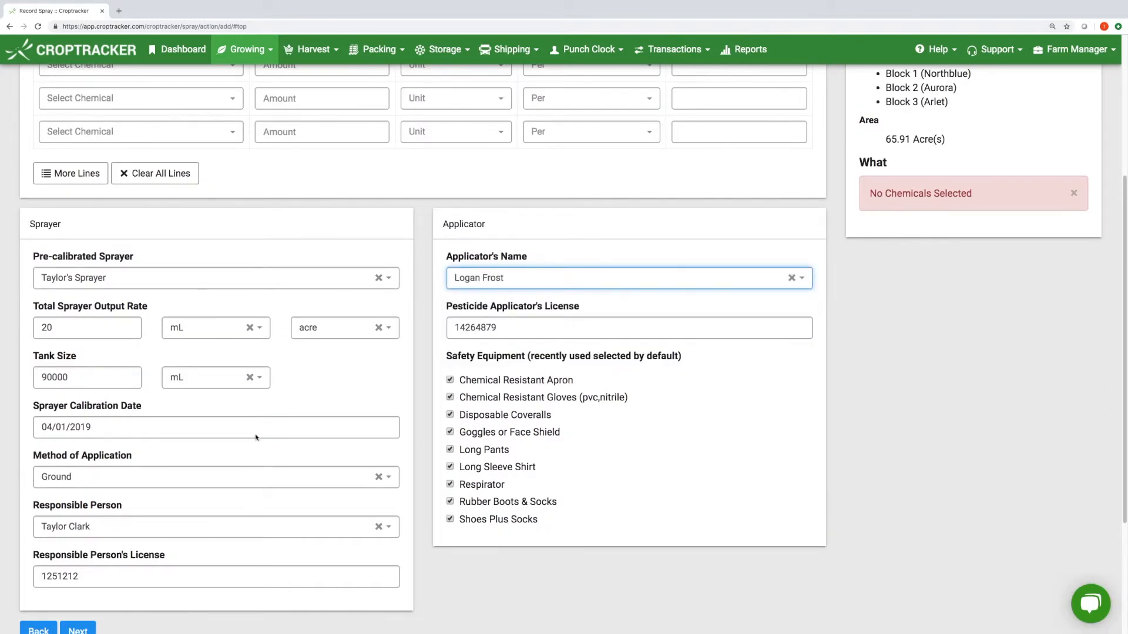
scroll(101, 488, down, 2)
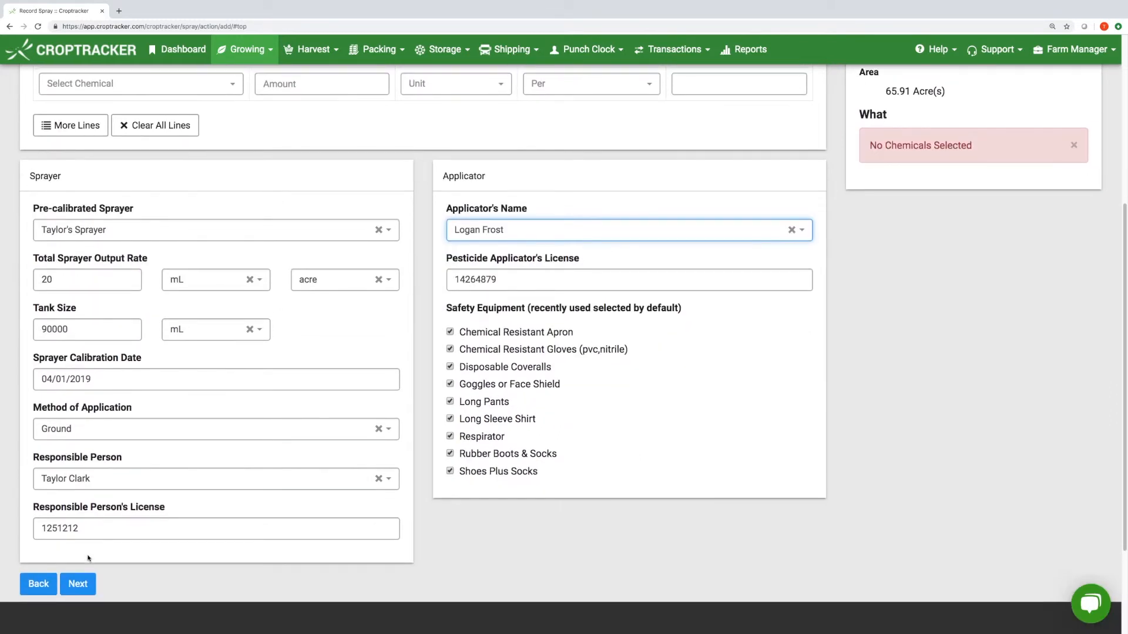
click(80, 590)
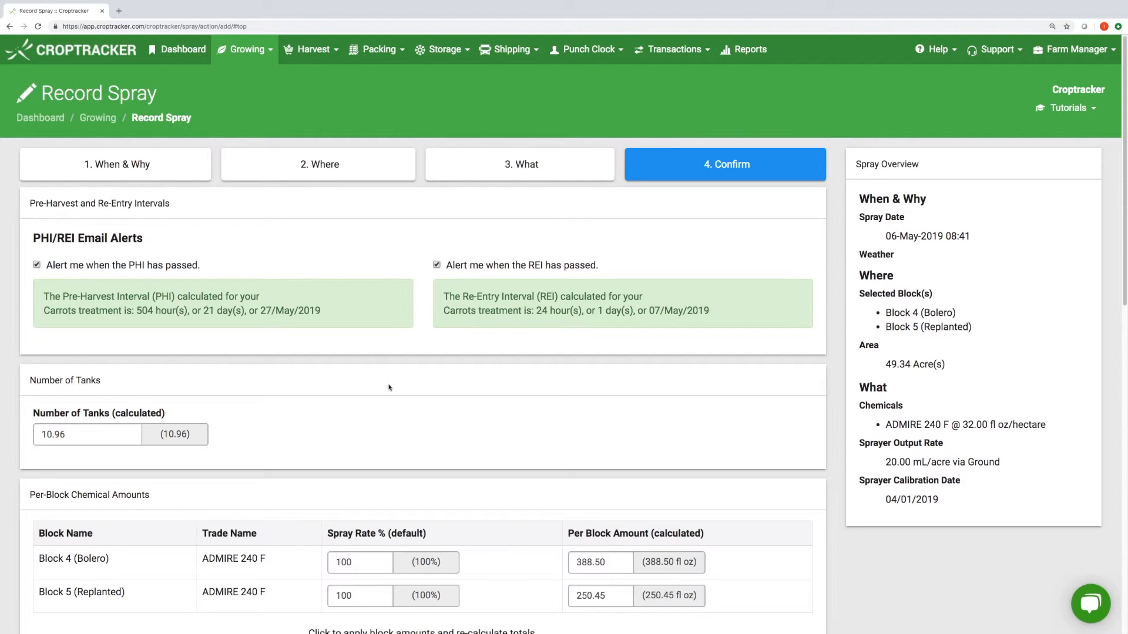
- Change the Number of Tanks value to 1
scroll(390, 387, down, 2)
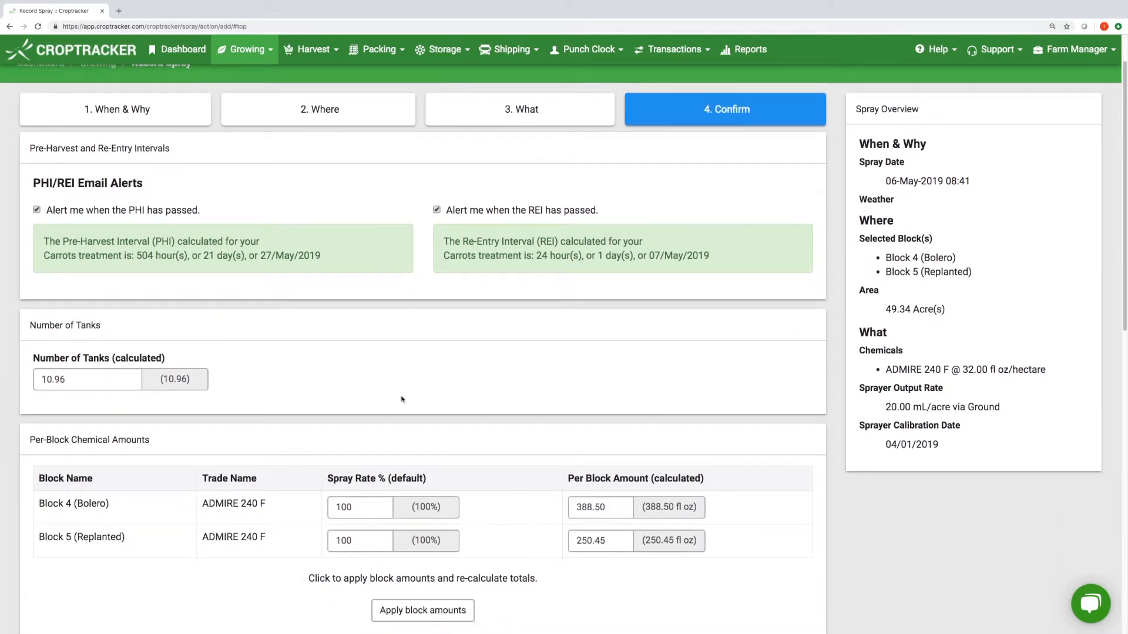
scroll(403, 400, down, 1)
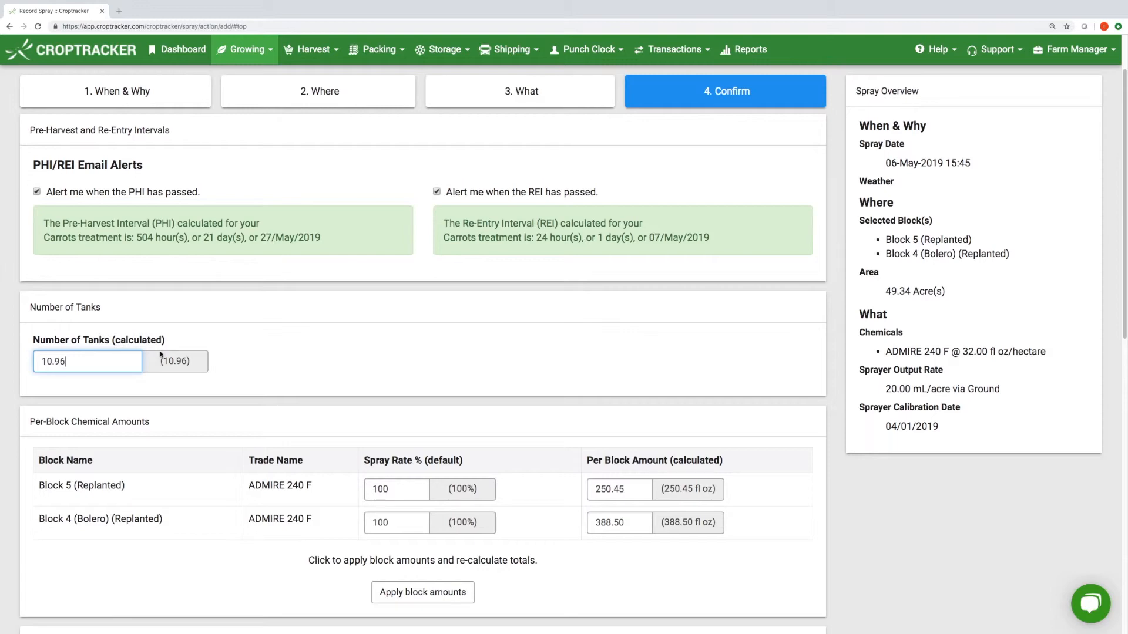
scroll(313, 396, down, 6)
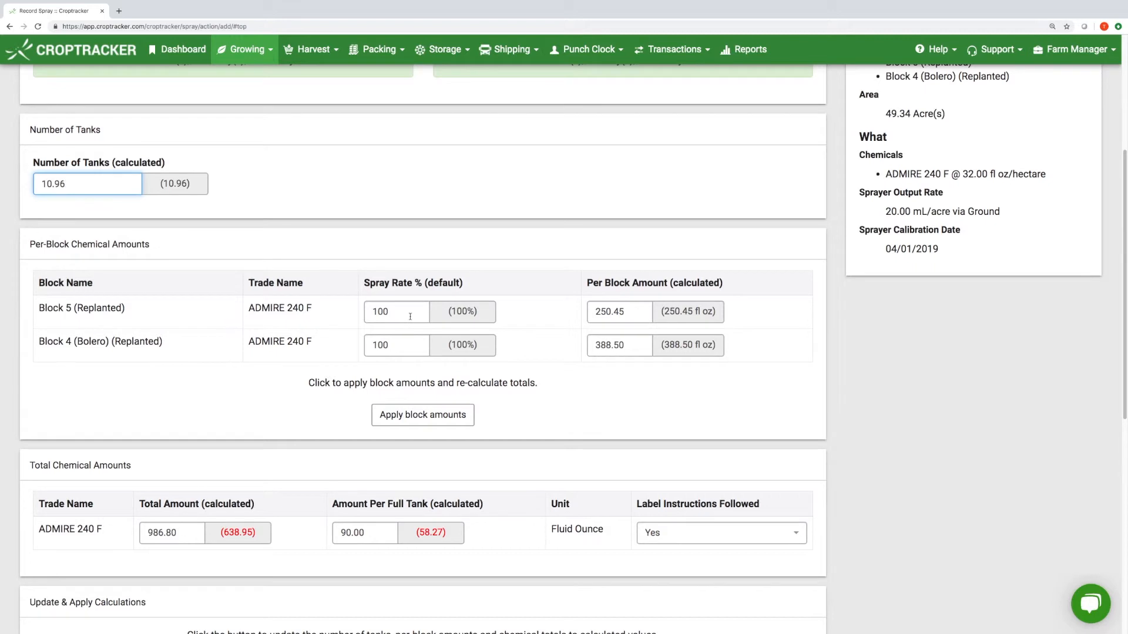
click(410, 316)
drag(84, 177, 39, 181)
text(12)
click(221, 204)
- Reset chemical totals to calculated amounts, giving ADMIRE 240 F 638.95 total
scroll(279, 236, down, 2)
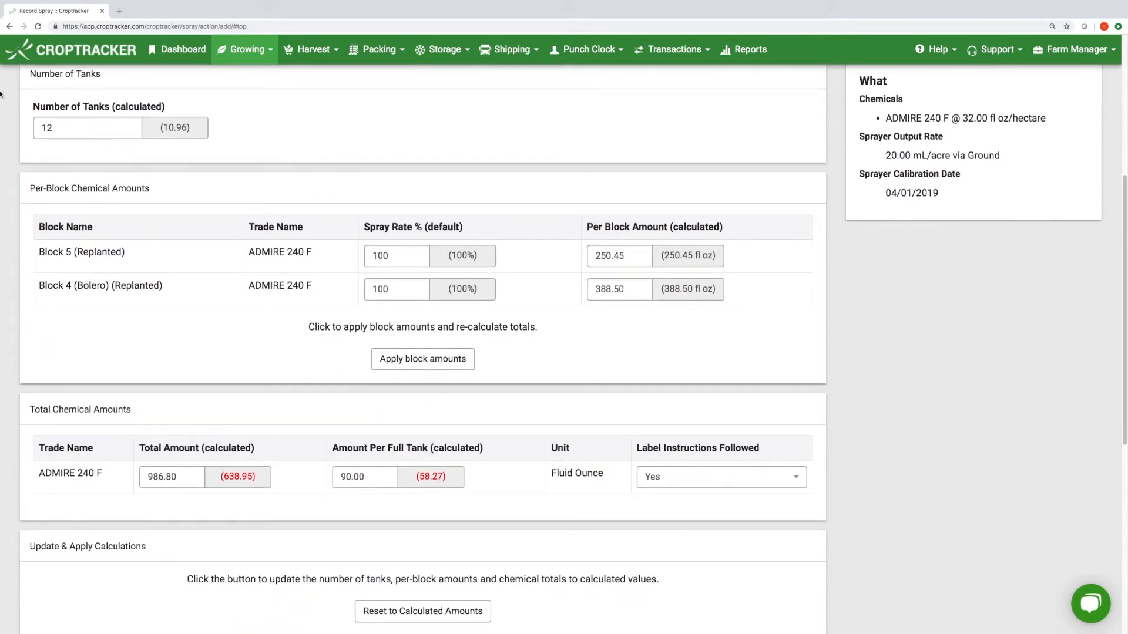
scroll(729, 277, down, 5)
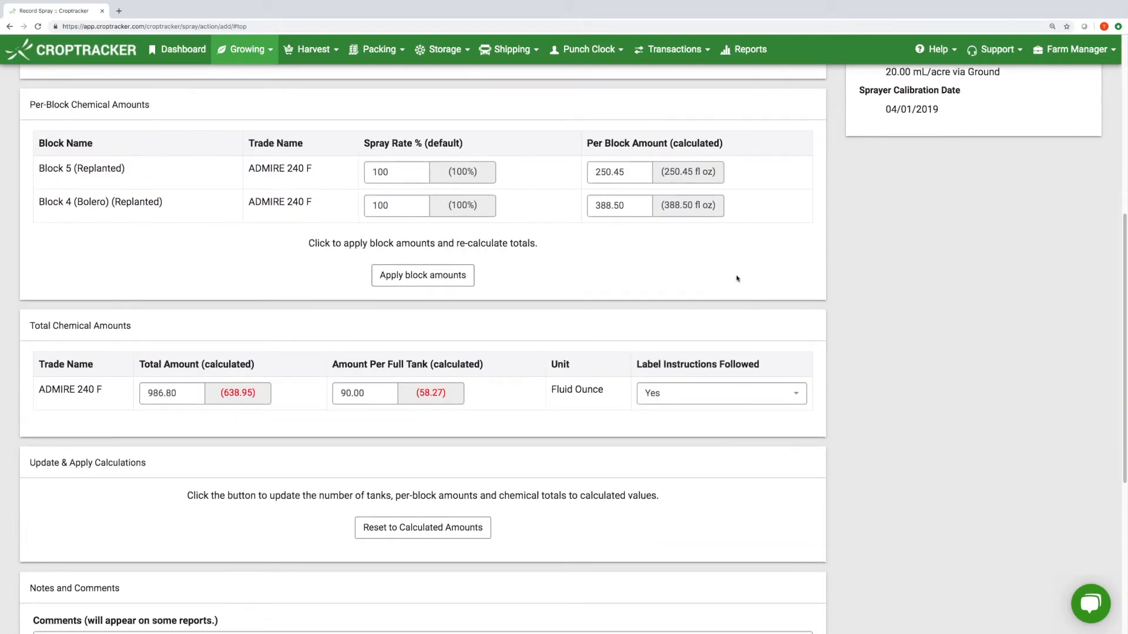
scroll(736, 280, down, 4)
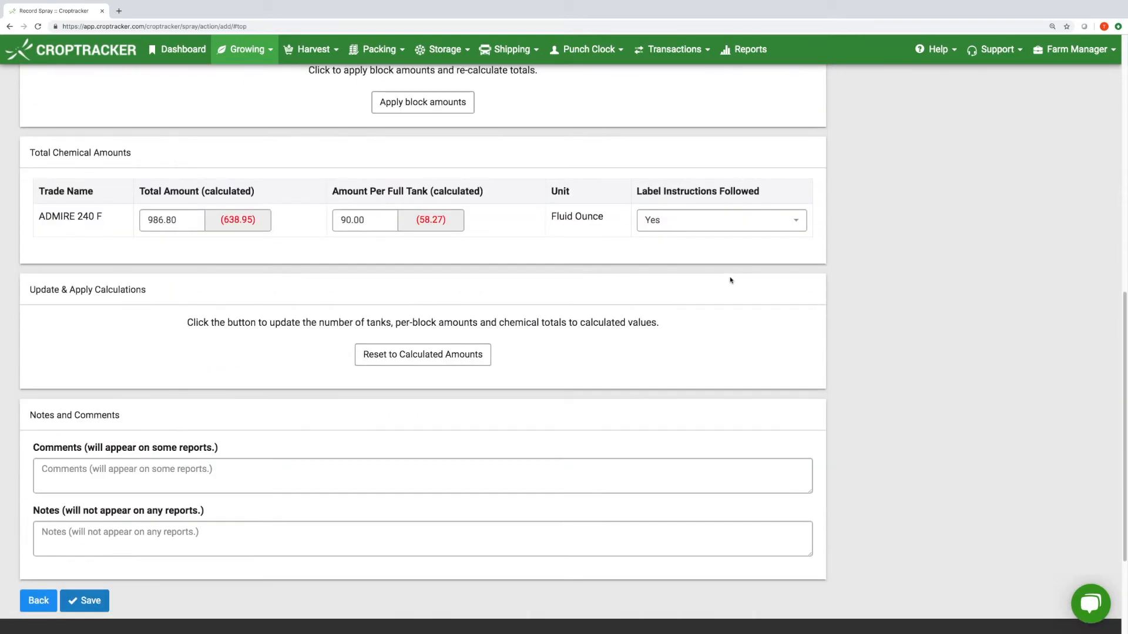
click(456, 355)
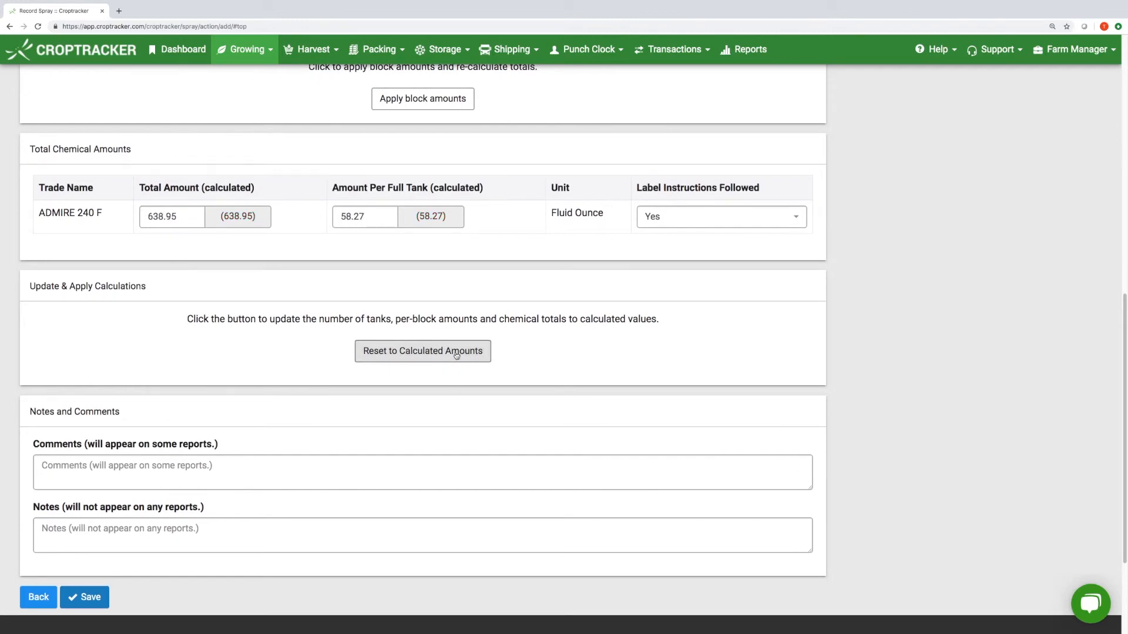
- Visit the comment and private notes boxes, then save the spray record
scroll(314, 383, down, 4)
click(209, 349)
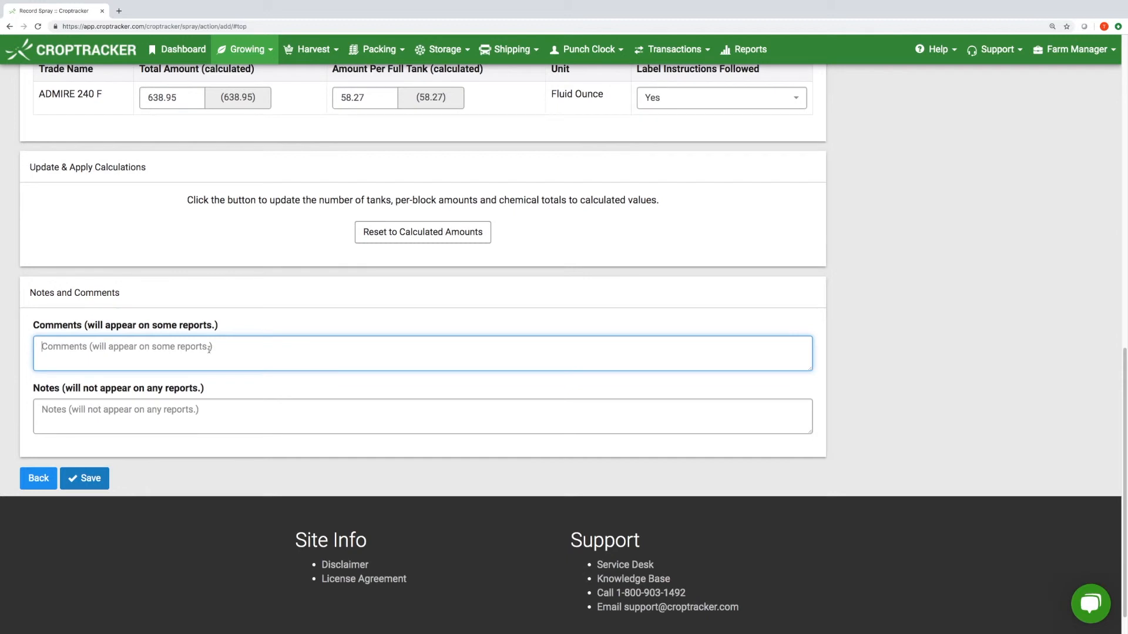
click(224, 429)
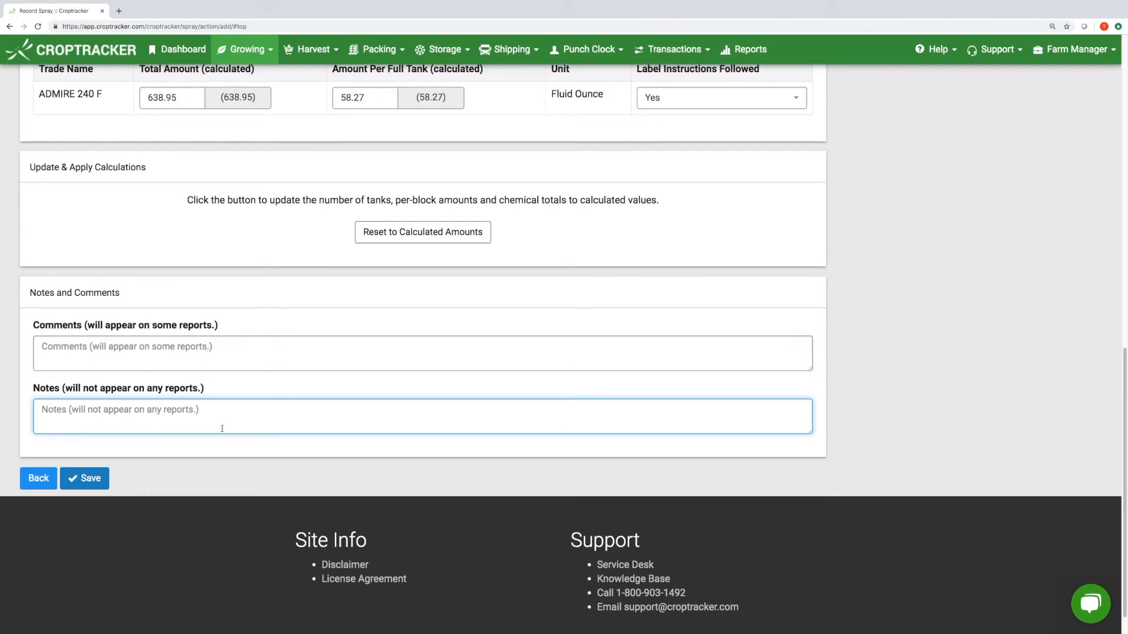
click(92, 450)
click(84, 478)
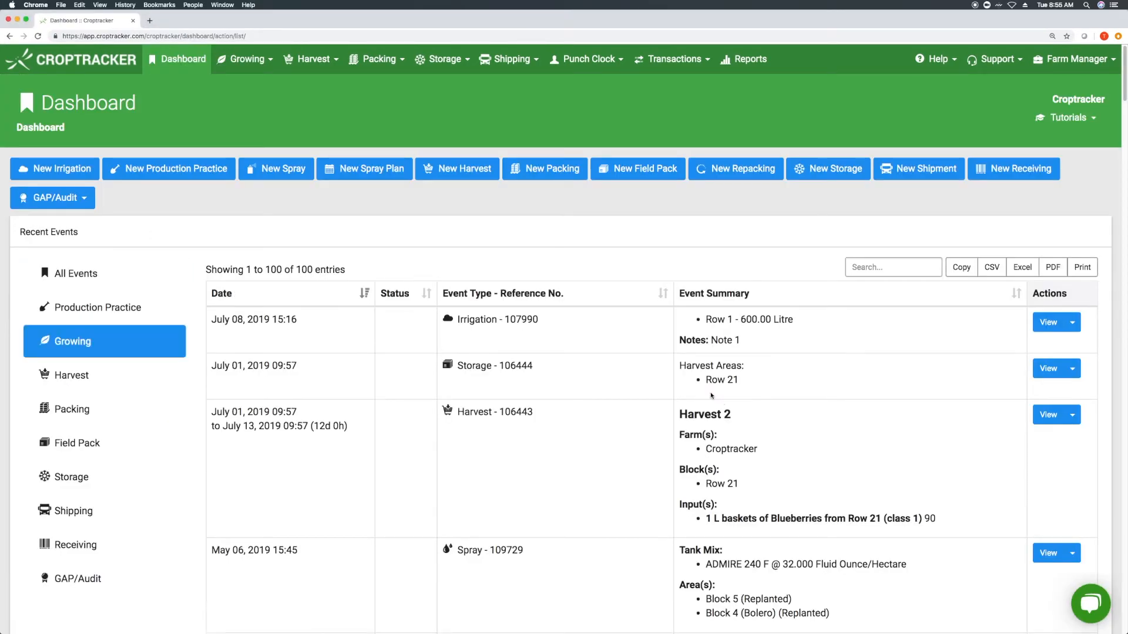
- Mark the March 12 plan as sprayed, then print spray 109292 without labels
scroll(711, 396, down, 3)
scroll(1102, 246, down, 5)
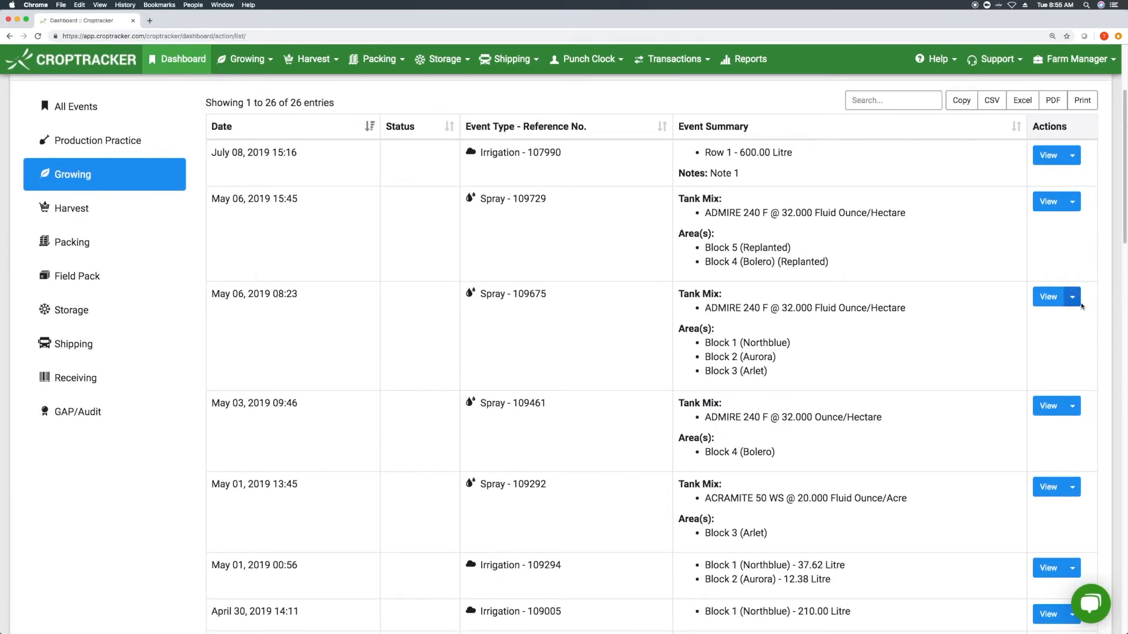
scroll(1065, 388, down, 15)
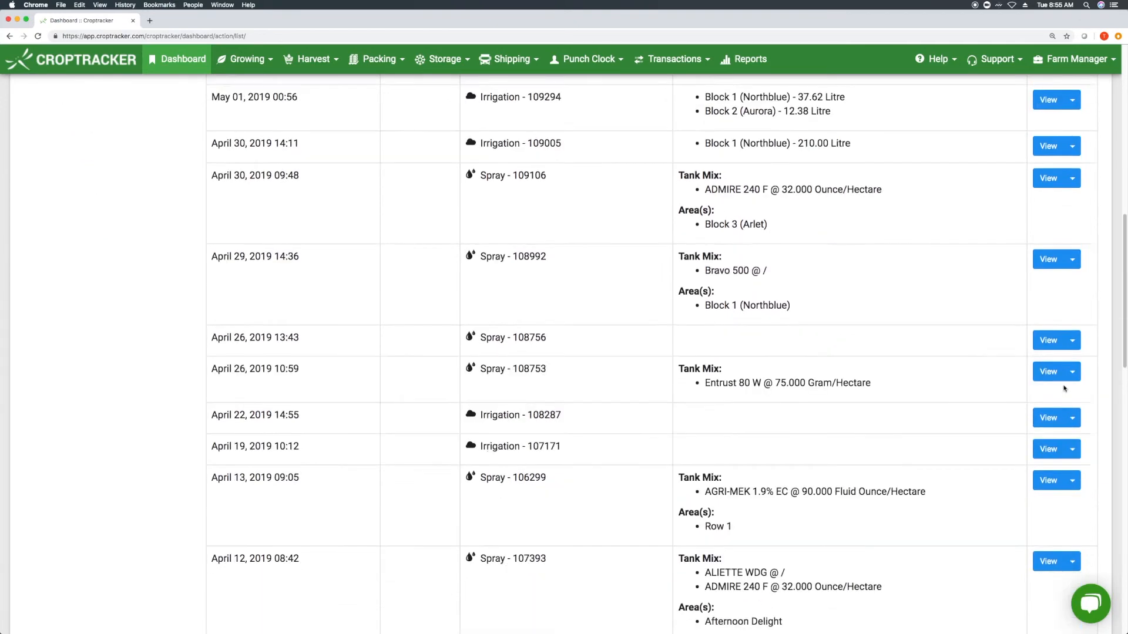
click(1072, 410)
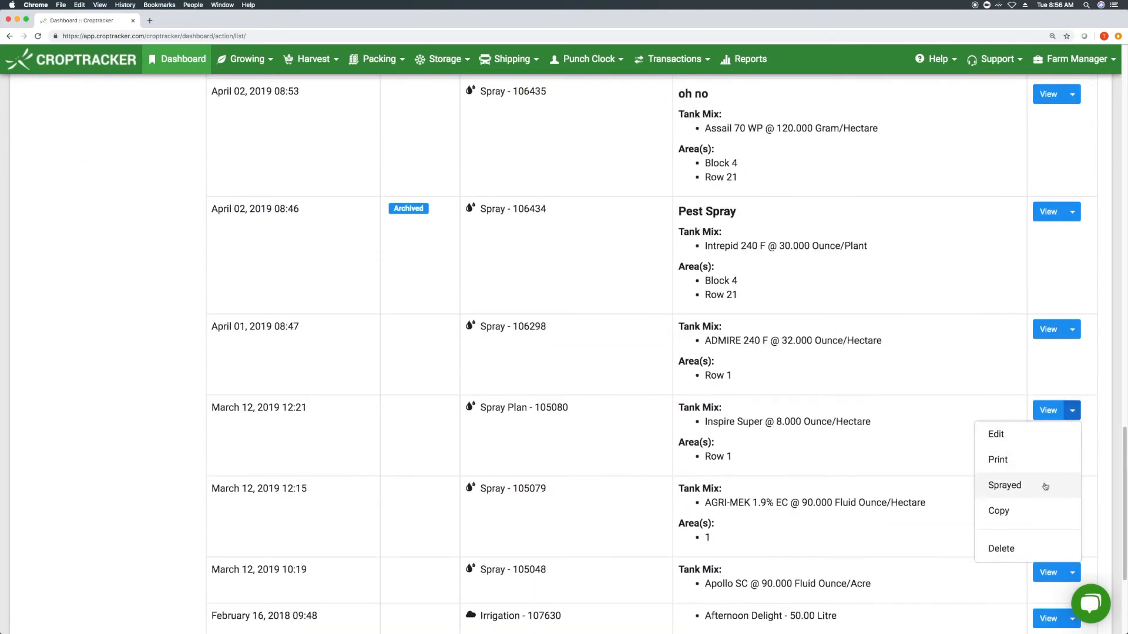
click(1005, 485)
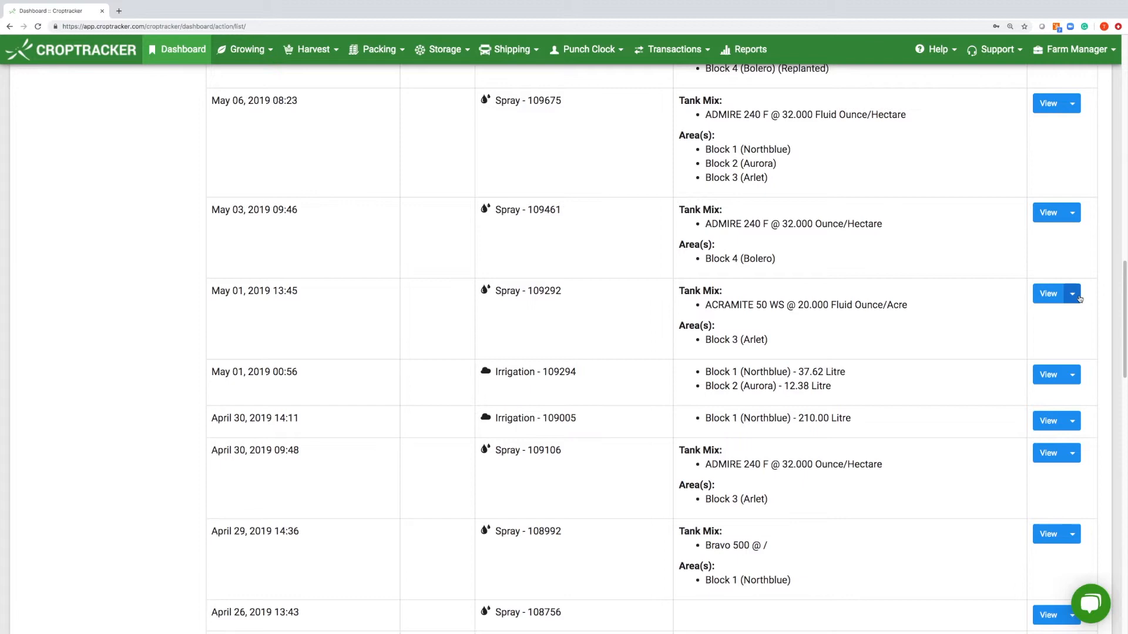
click(1074, 295)
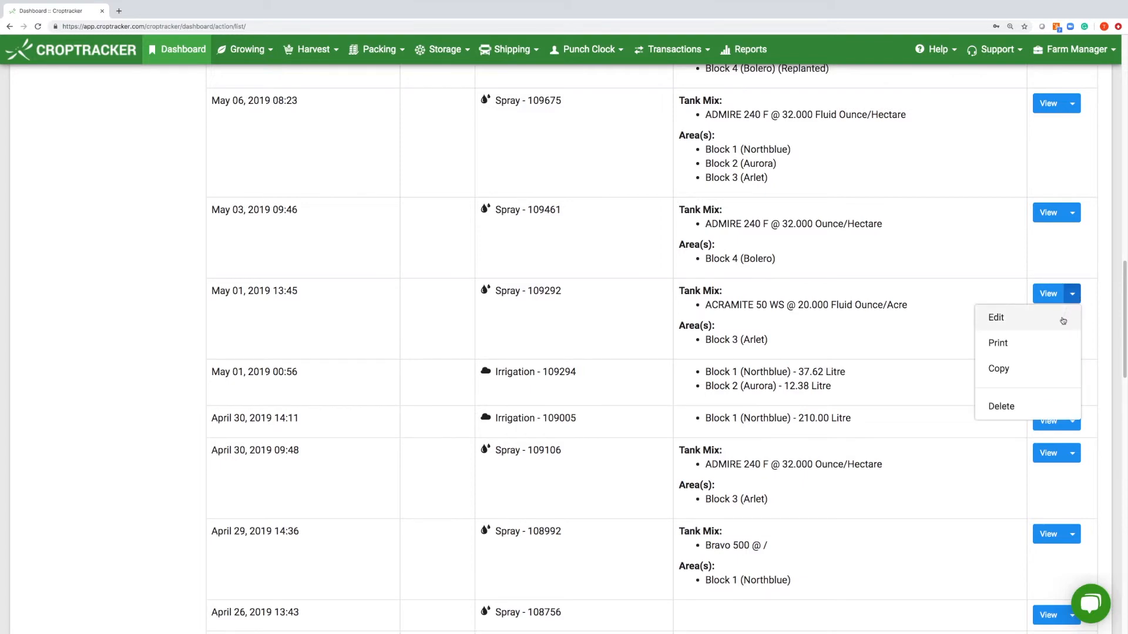
click(1067, 340)
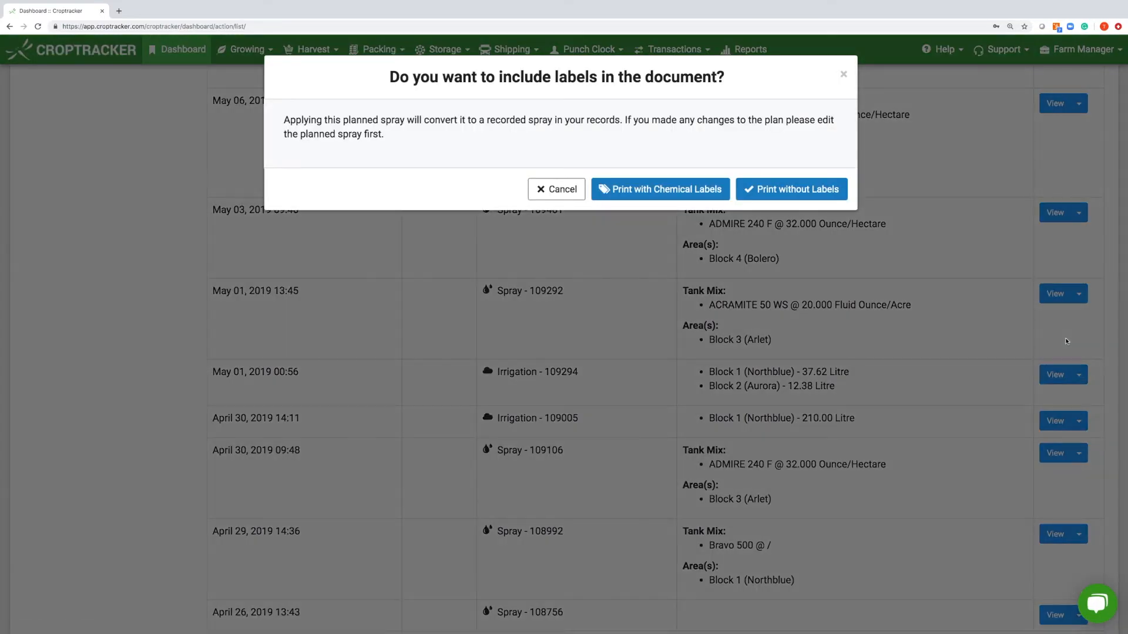
click(799, 190)
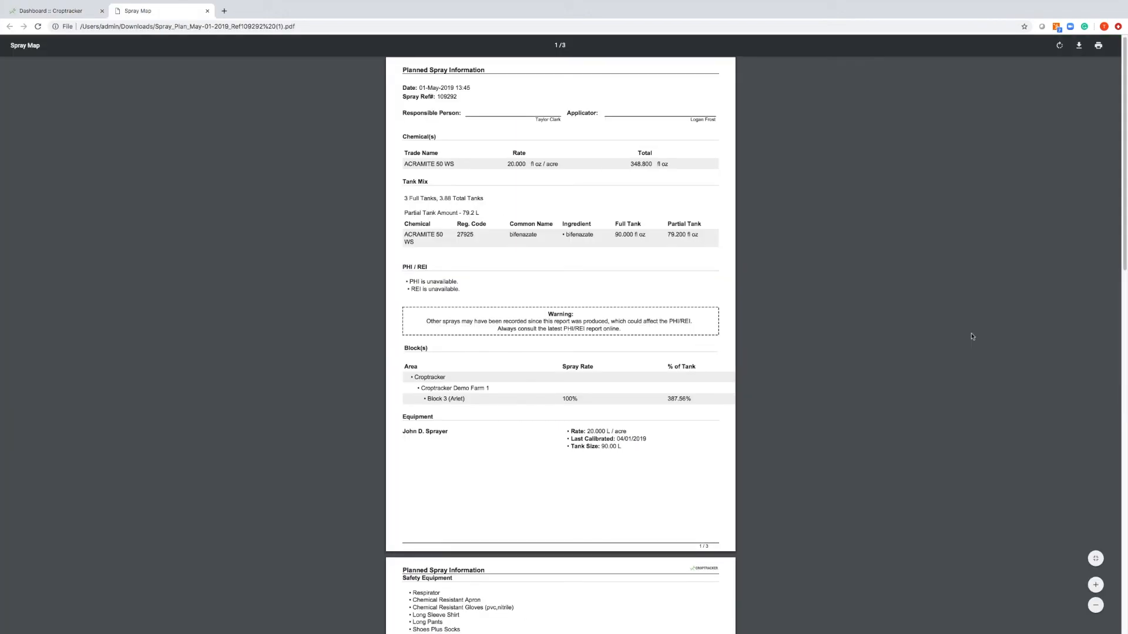
- Scroll through the spray 109292 PDF to the page 3 Spray Map and back
scroll(970, 346, down, 5)
scroll(968, 358, down, 5)
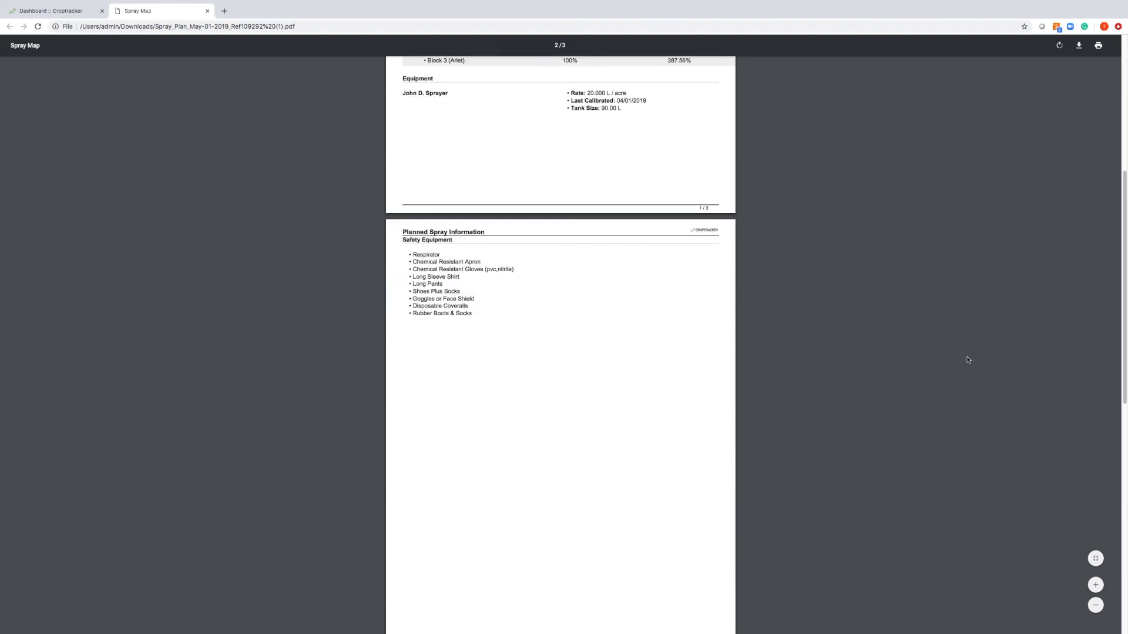
scroll(966, 365, down, 6)
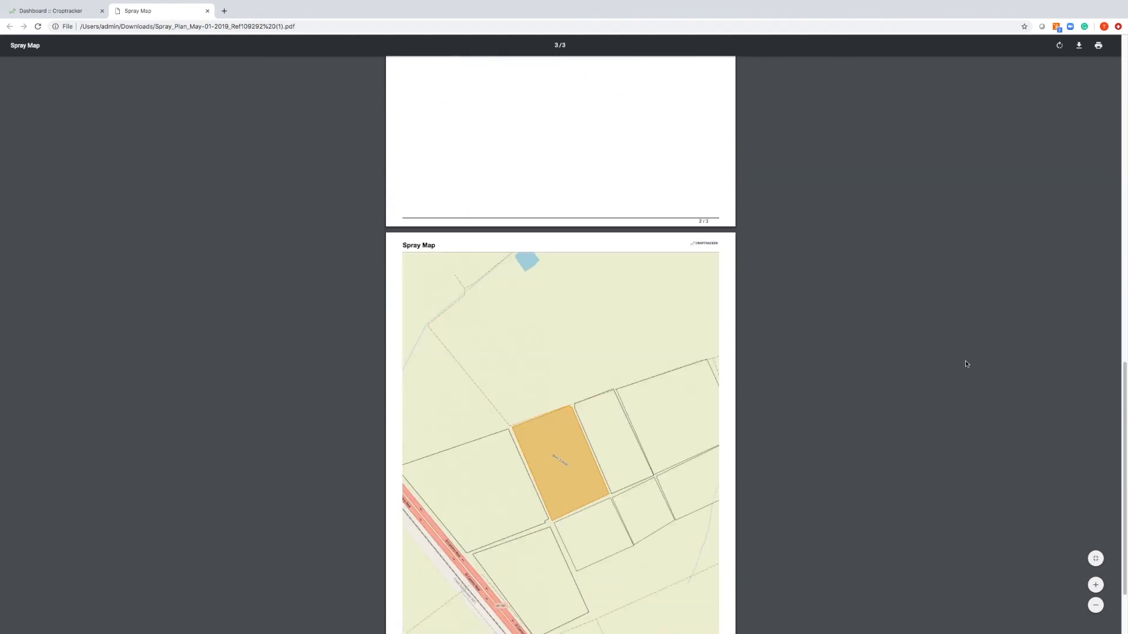
scroll(966, 364, up, 15)
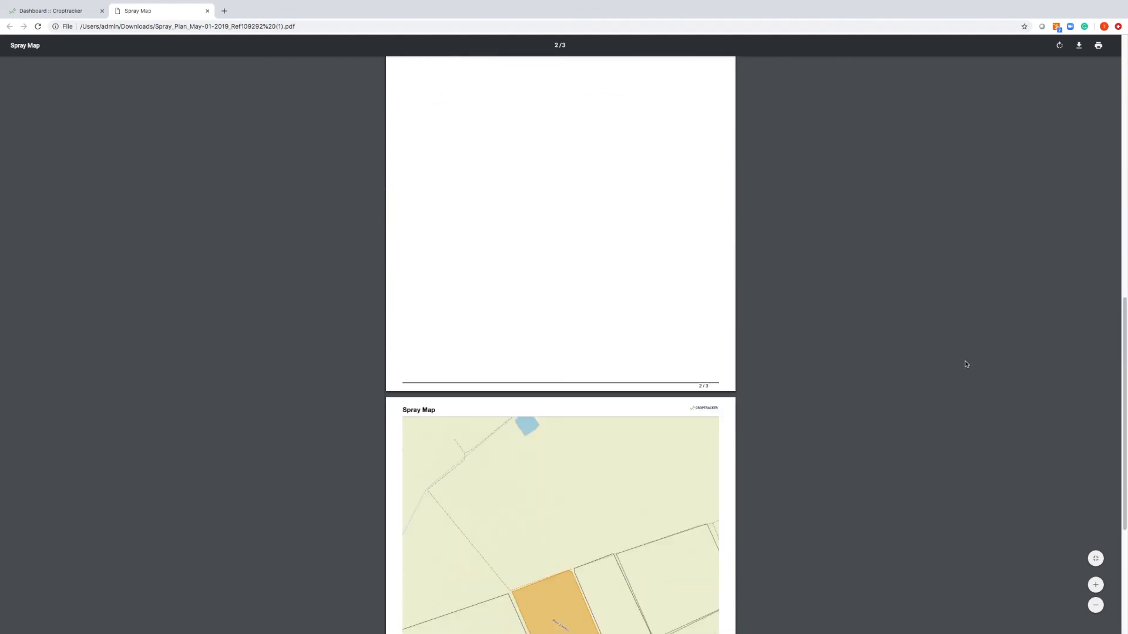